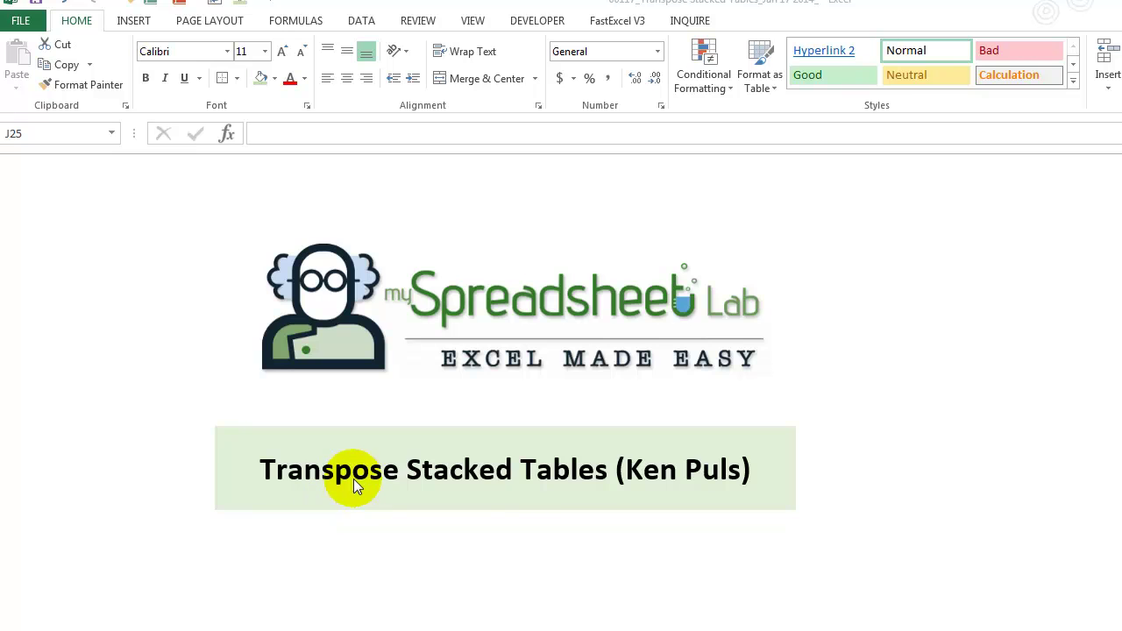
# Go to the stacked transactions worksheet and compare the pattern values in G2:G4 with the sets in the Transactions column.
pyautogui.hotkey('ctrl', 'pagedown')
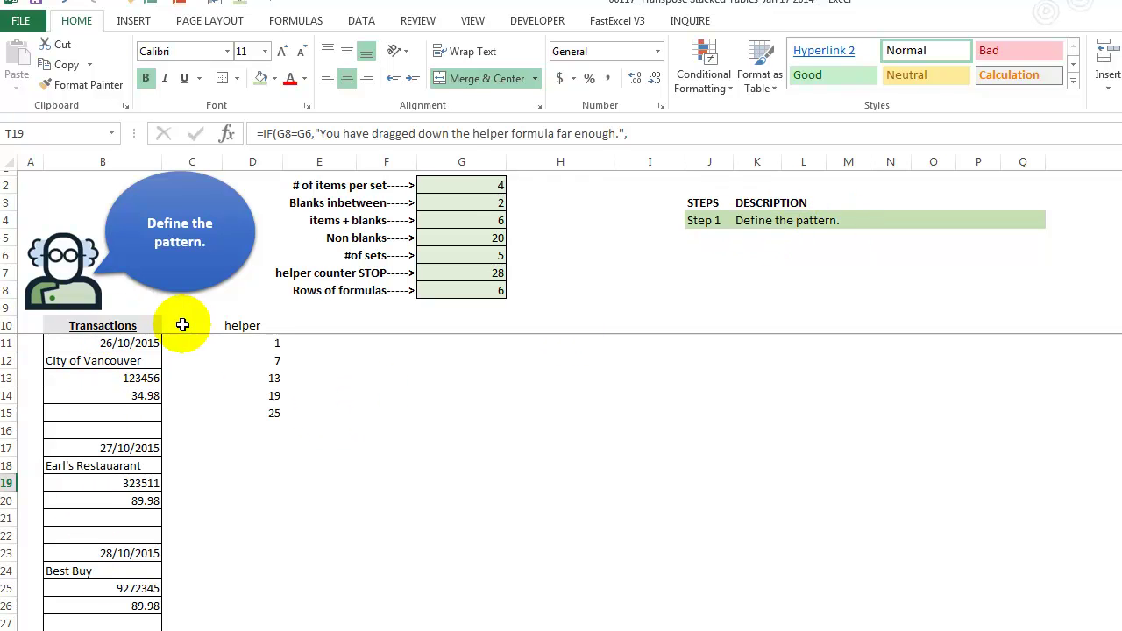
pyautogui.click(468, 180)
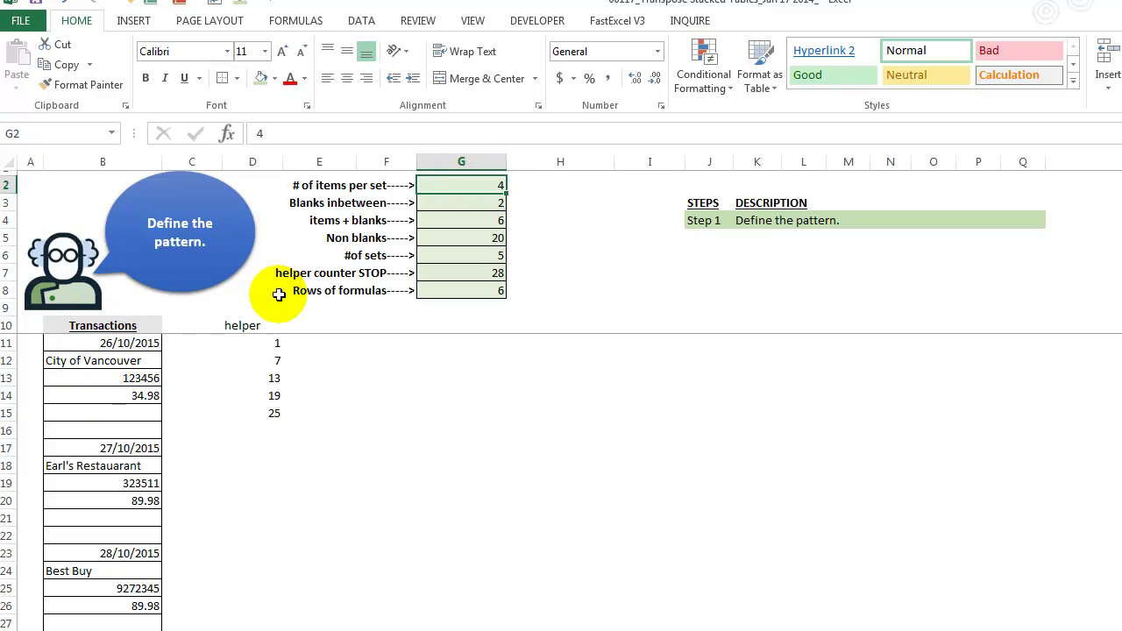
pyautogui.click(437, 204)
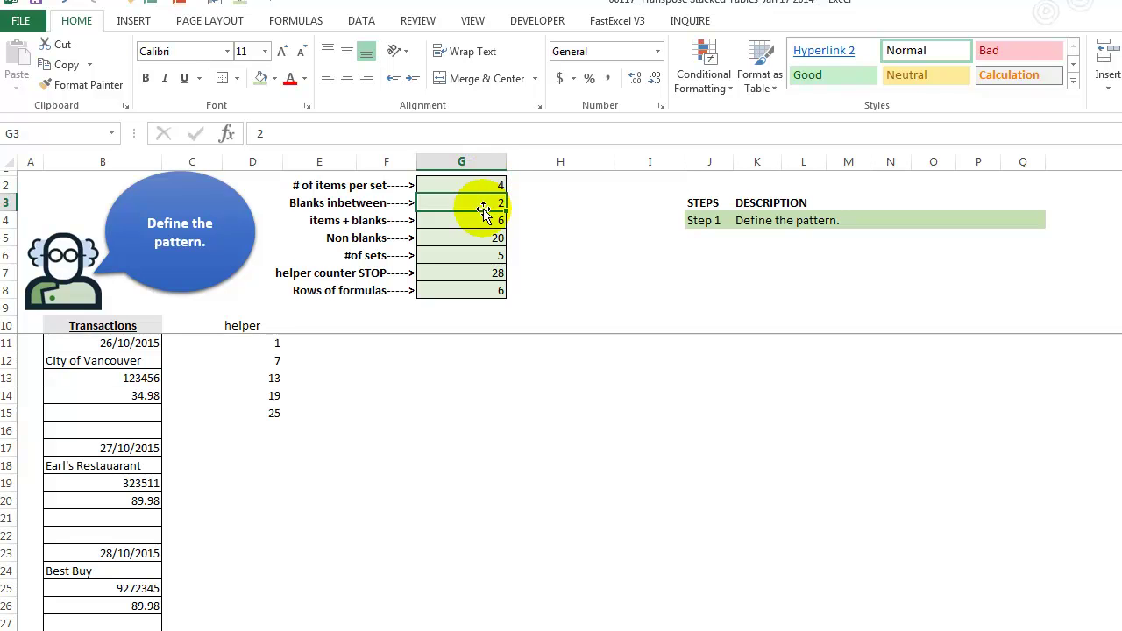
pyautogui.click(488, 220)
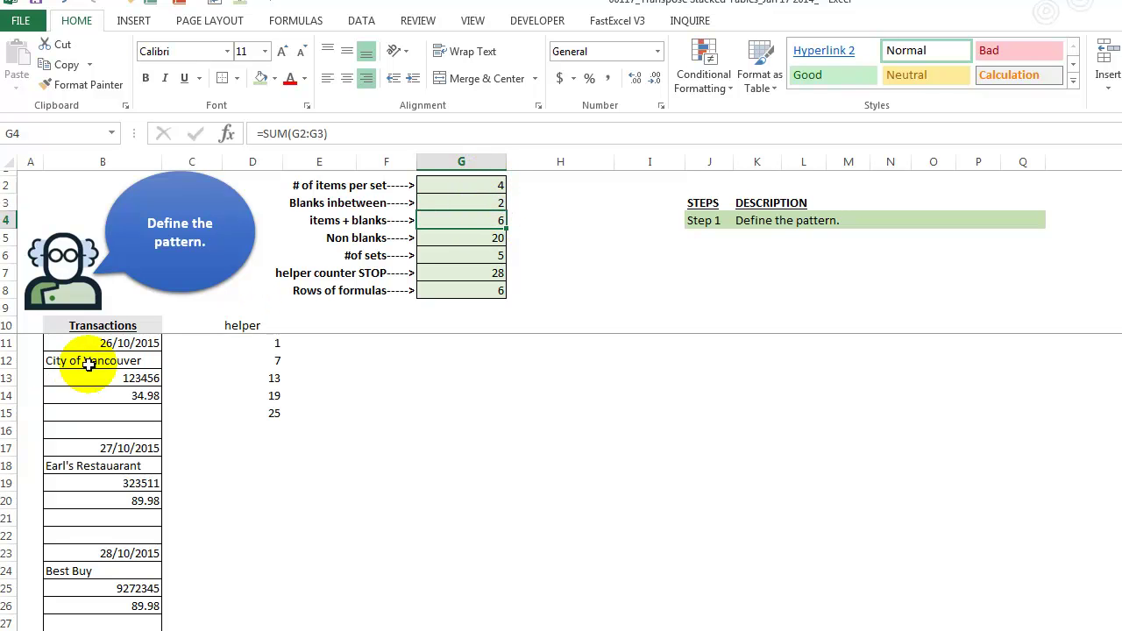
pyautogui.moveTo(98, 344); pyautogui.dragTo(120, 536)
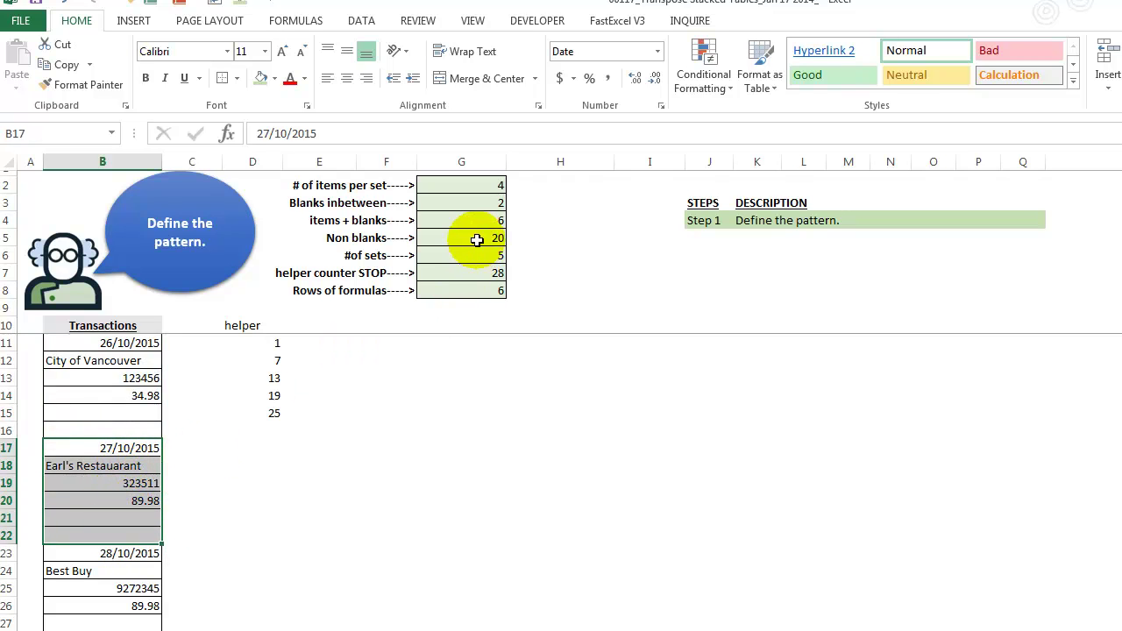
# Extend the non-blanks formula in G5 to =COUNTA($B$11:$B$10000).
pyautogui.click(478, 238)
pyautogui.click(351, 132)
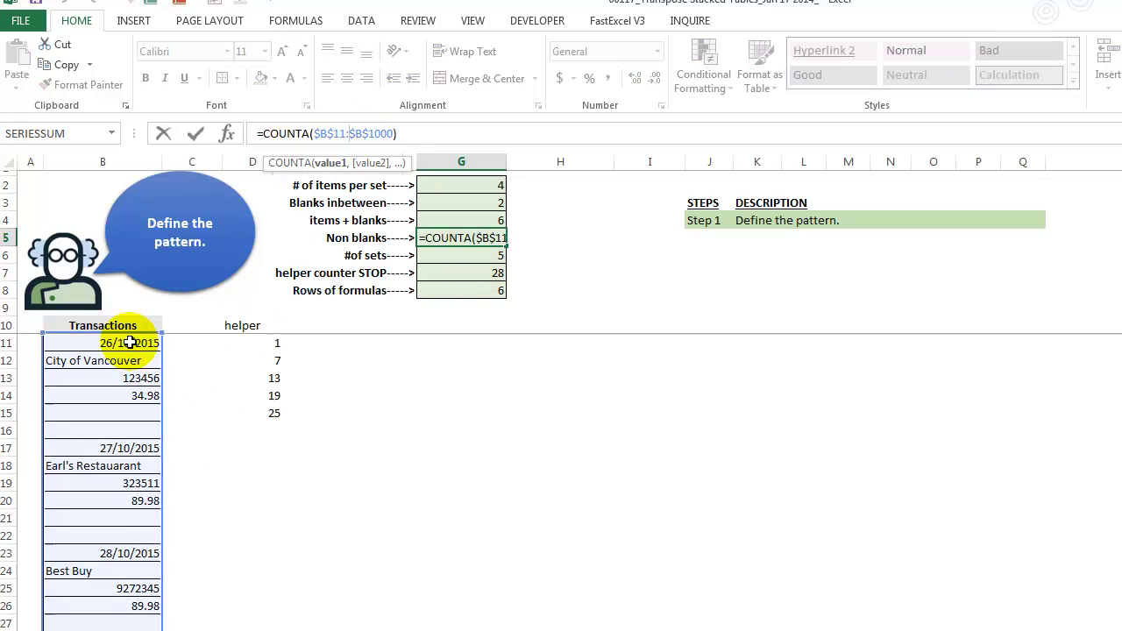
pyautogui.click(373, 134)
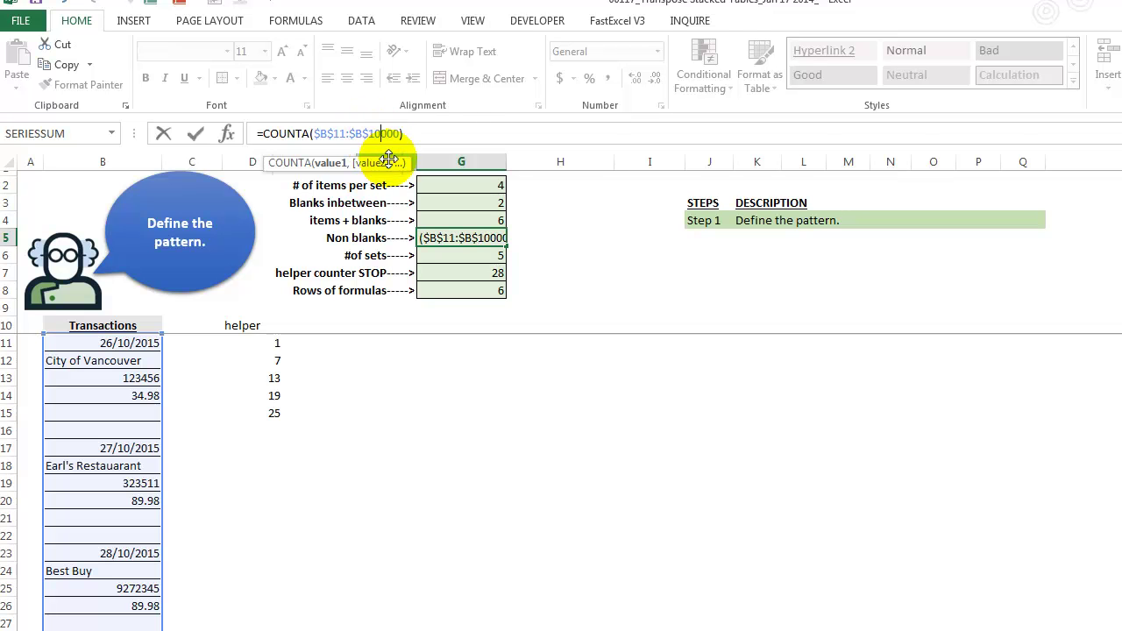
pyautogui.press('Return')
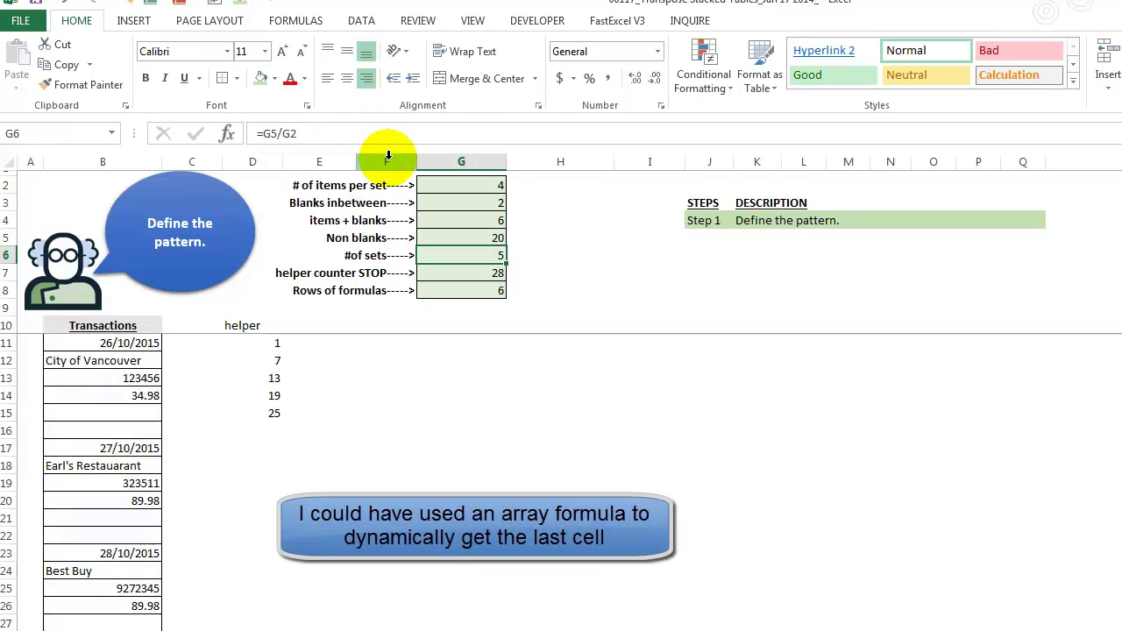
pyautogui.press('Up')
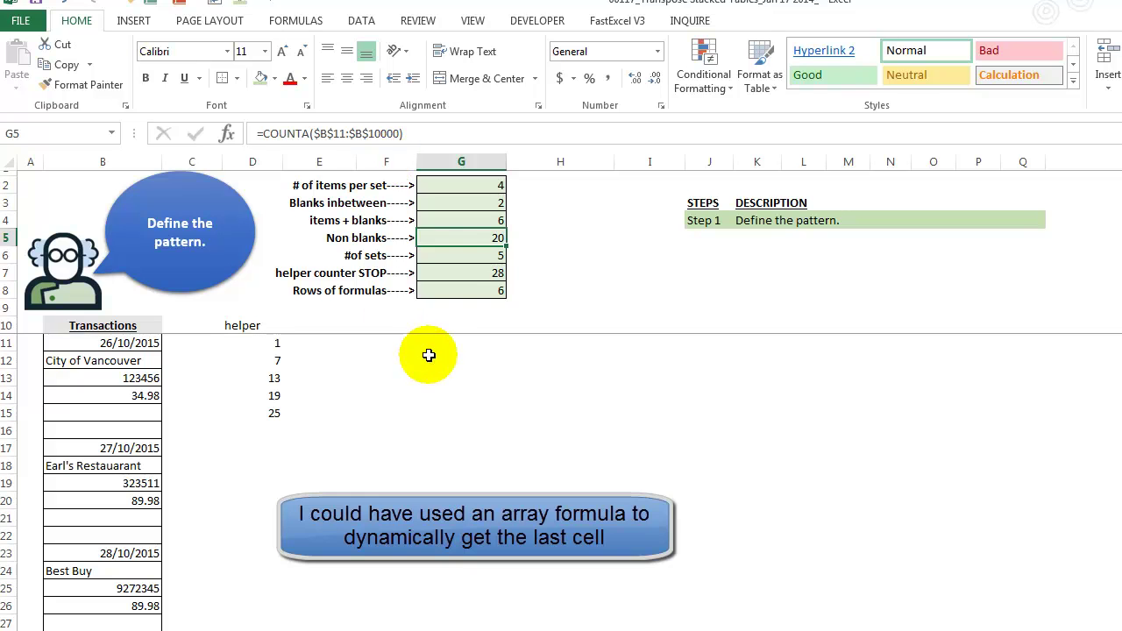
# Review the formulas for #of sets, helper counter STOP and Rows of formulas in G6:G8 against the full Transactions list.
pyautogui.click(464, 259)
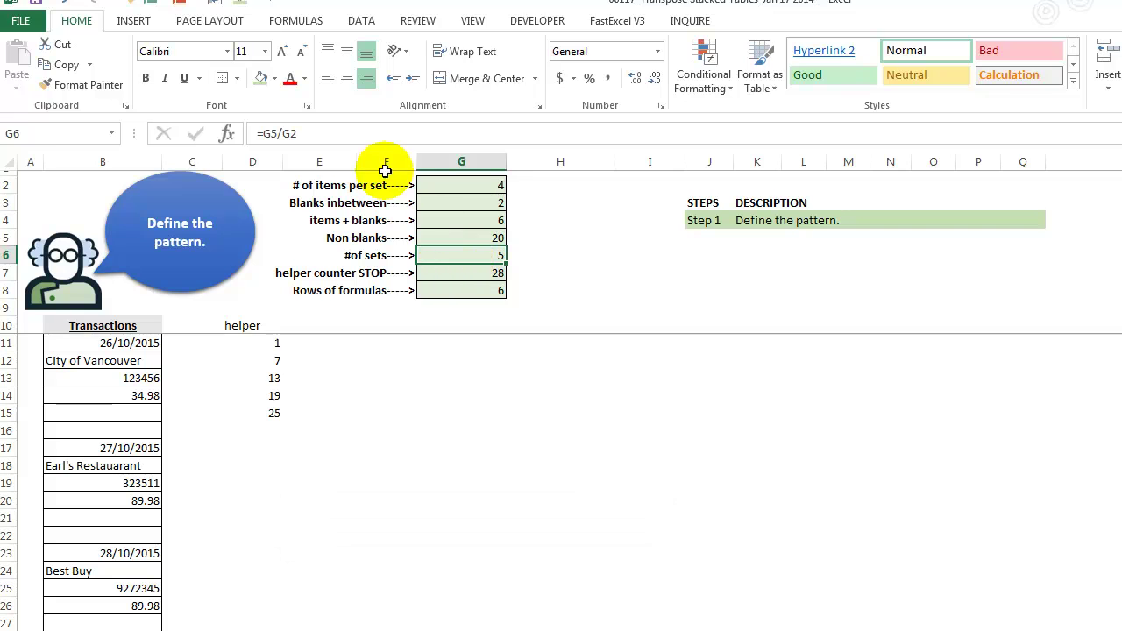
pyautogui.click(371, 135)
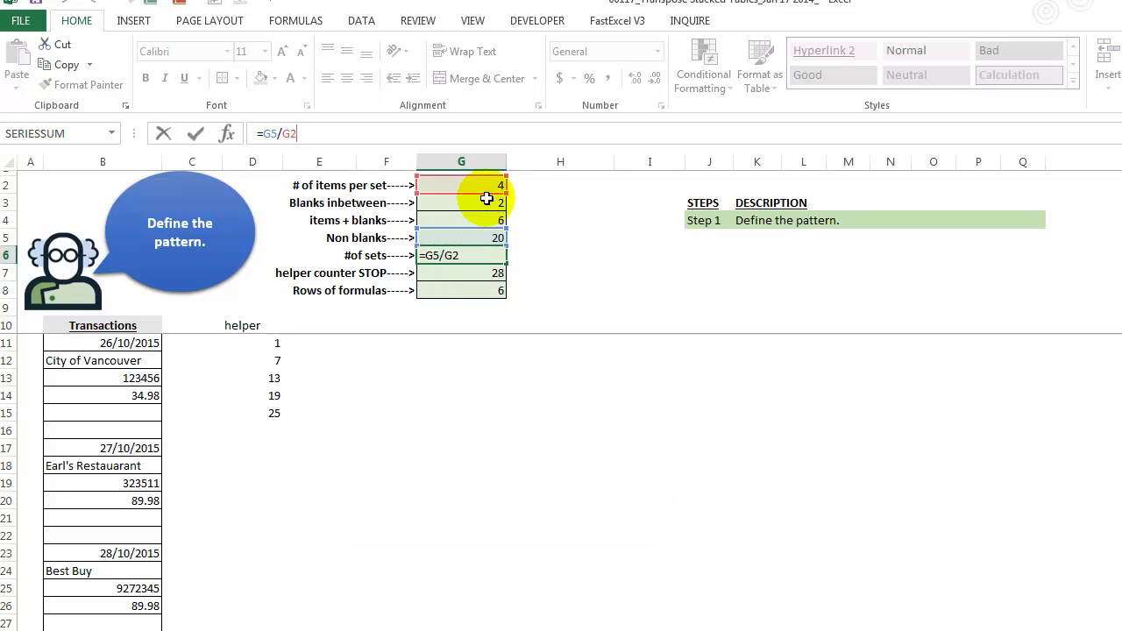
pyautogui.hotkey('ctrl', 'Return')
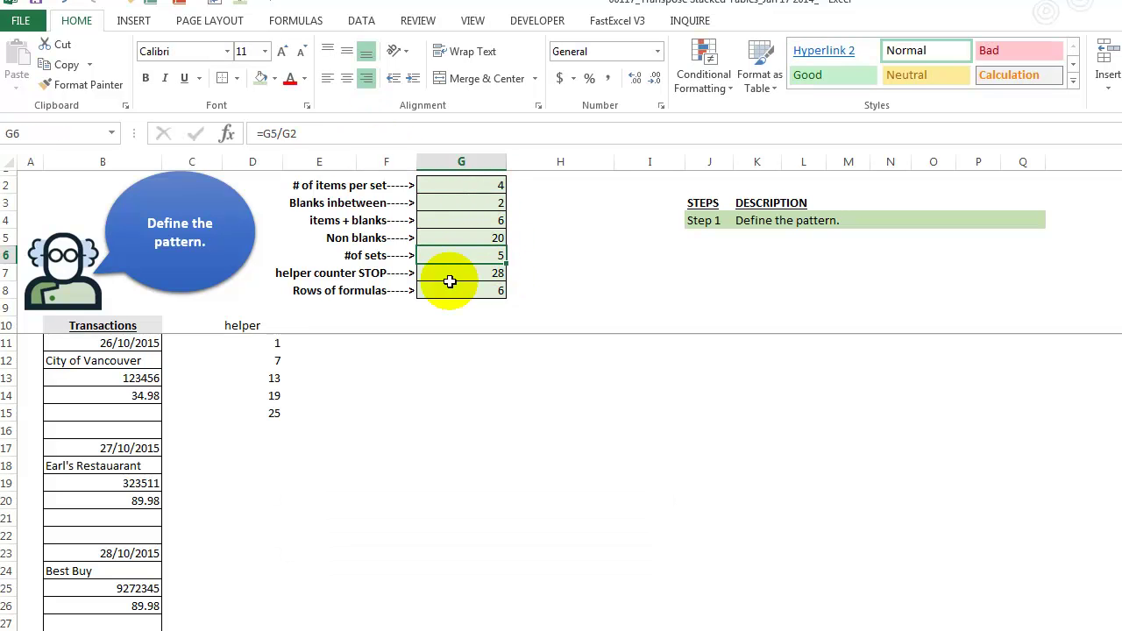
pyautogui.click(193, 465)
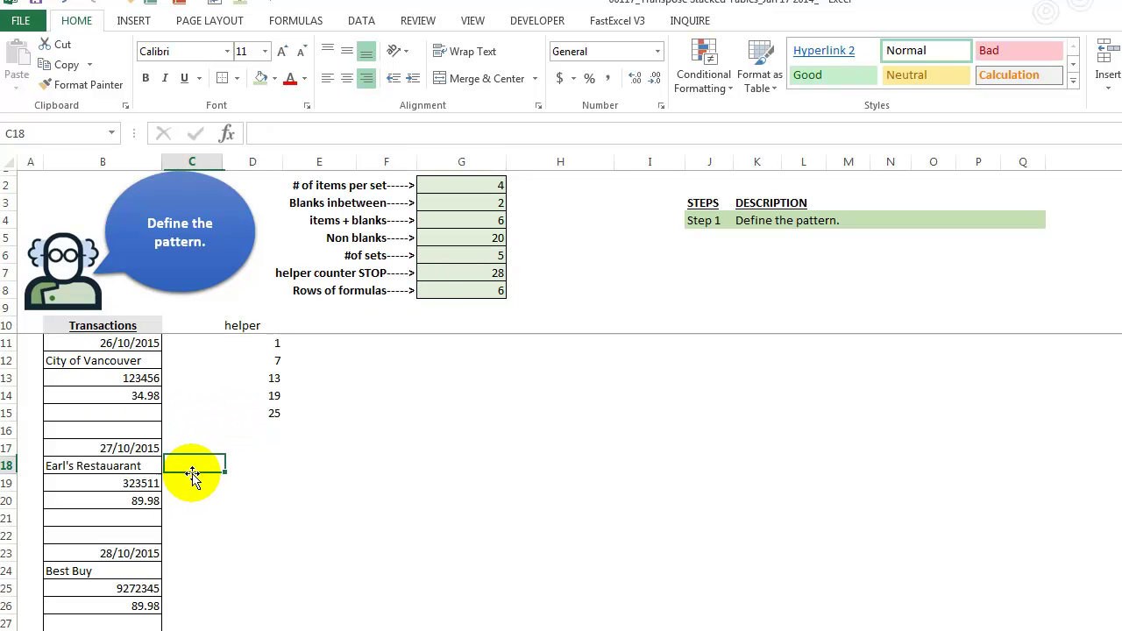
pyautogui.scroll(-4, 193, 475)
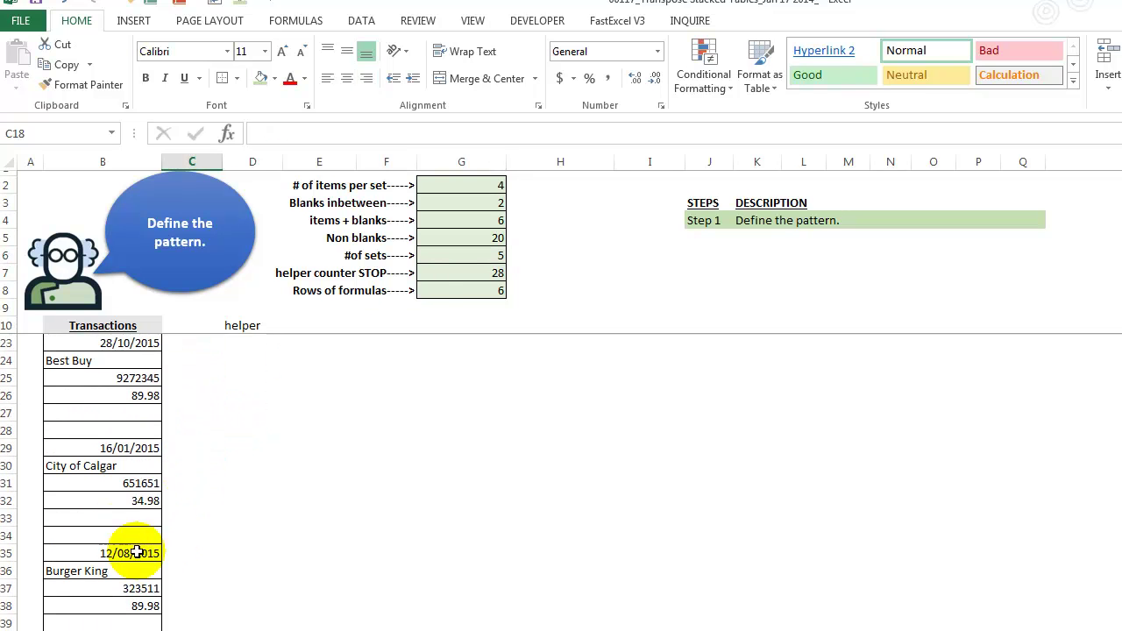
pyautogui.scroll(4, 150, 456)
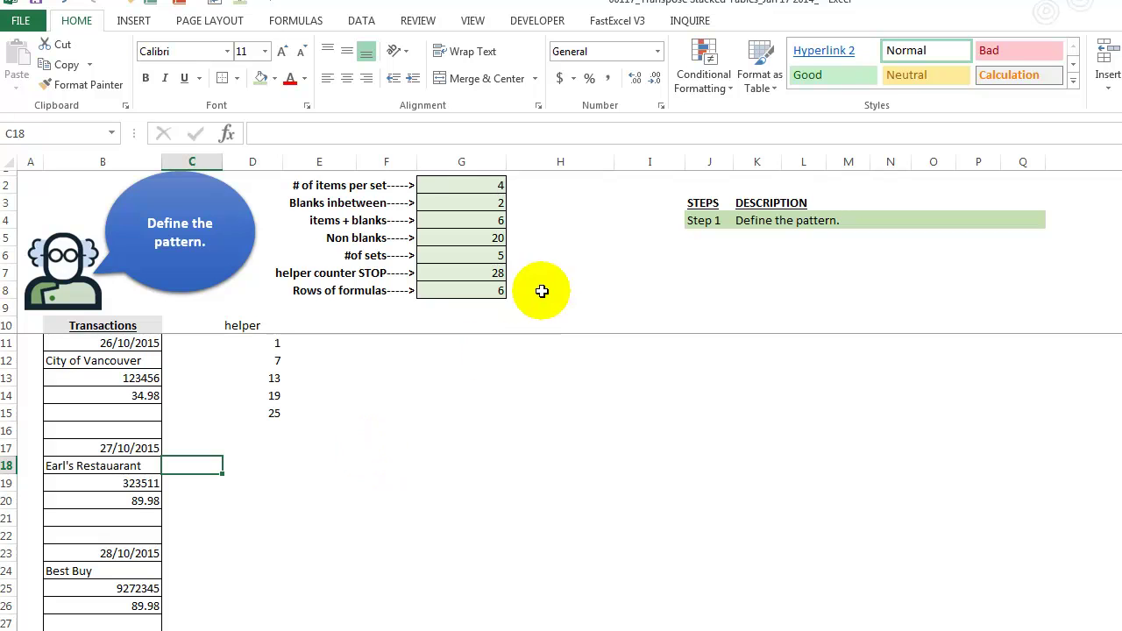
pyautogui.click(487, 275)
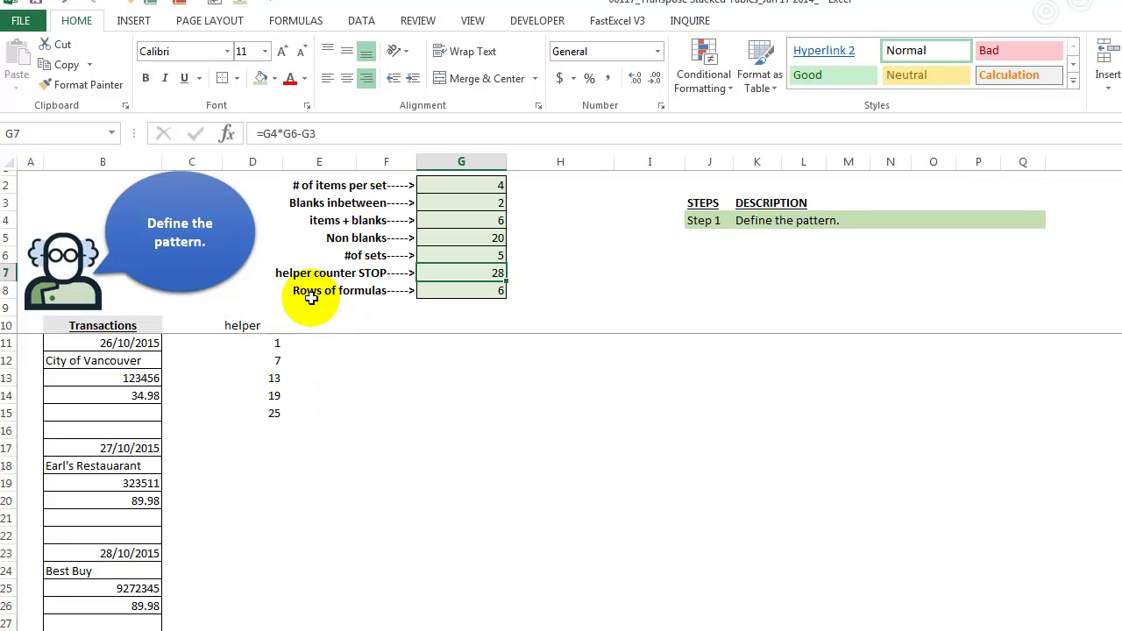
pyautogui.click(434, 292)
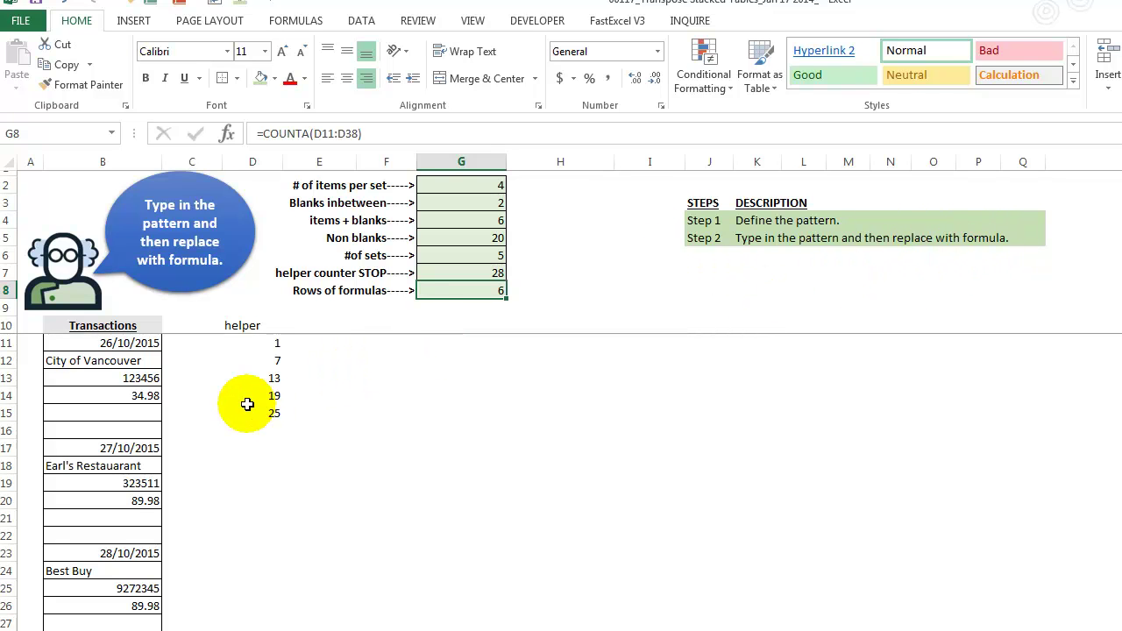
# Locate the date cell that starts each transaction set in column B.
pyautogui.click(178, 326)
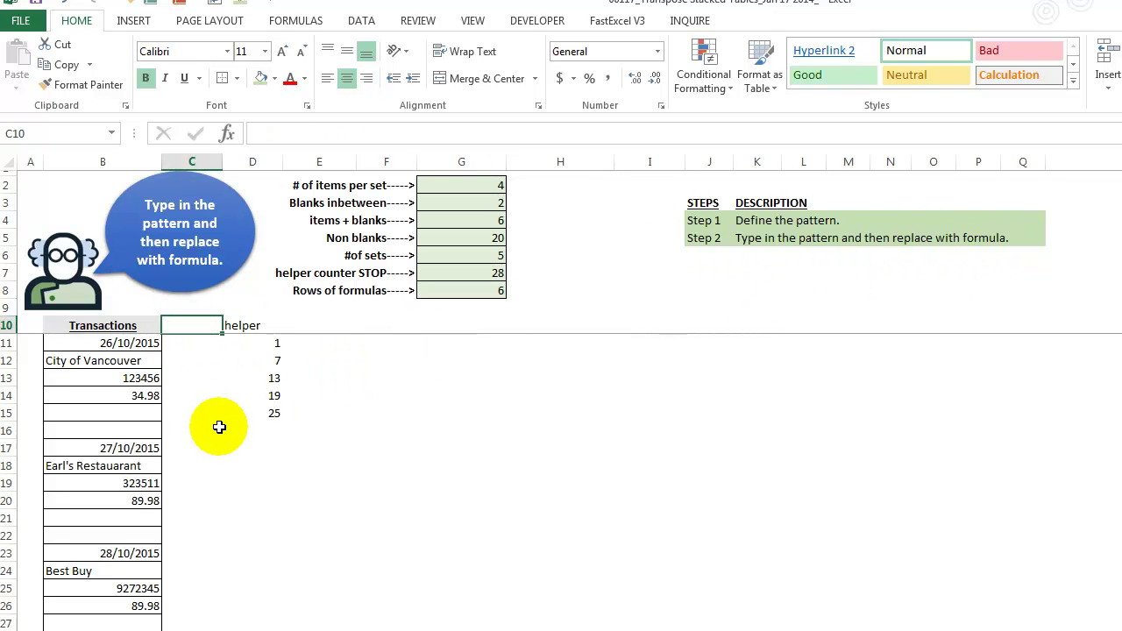
pyautogui.click(132, 344)
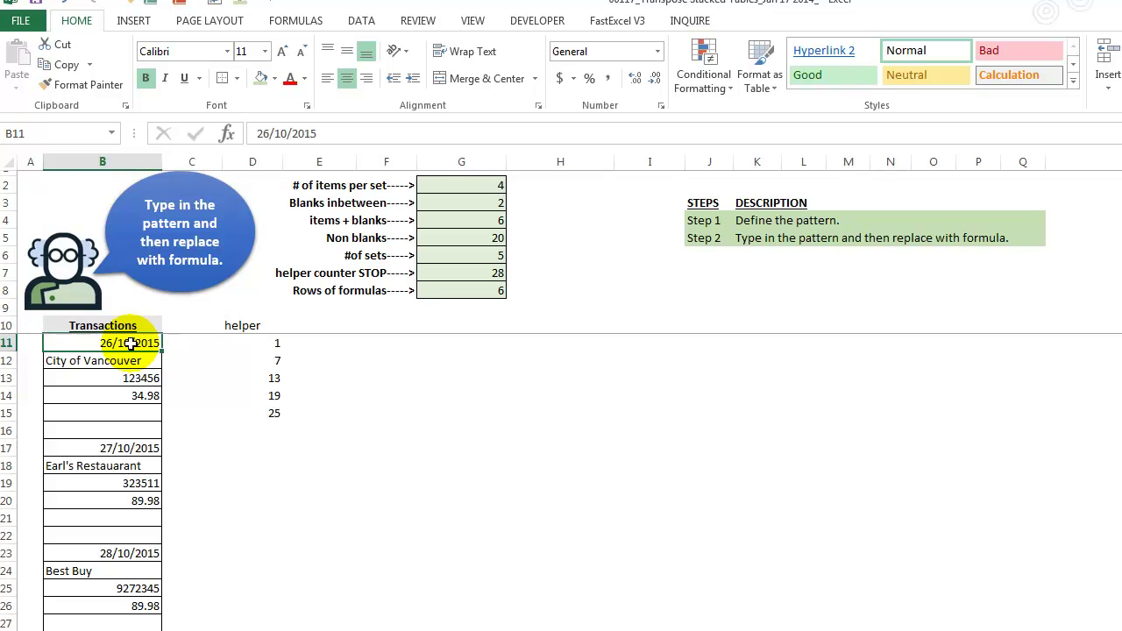
pyautogui.click(129, 446)
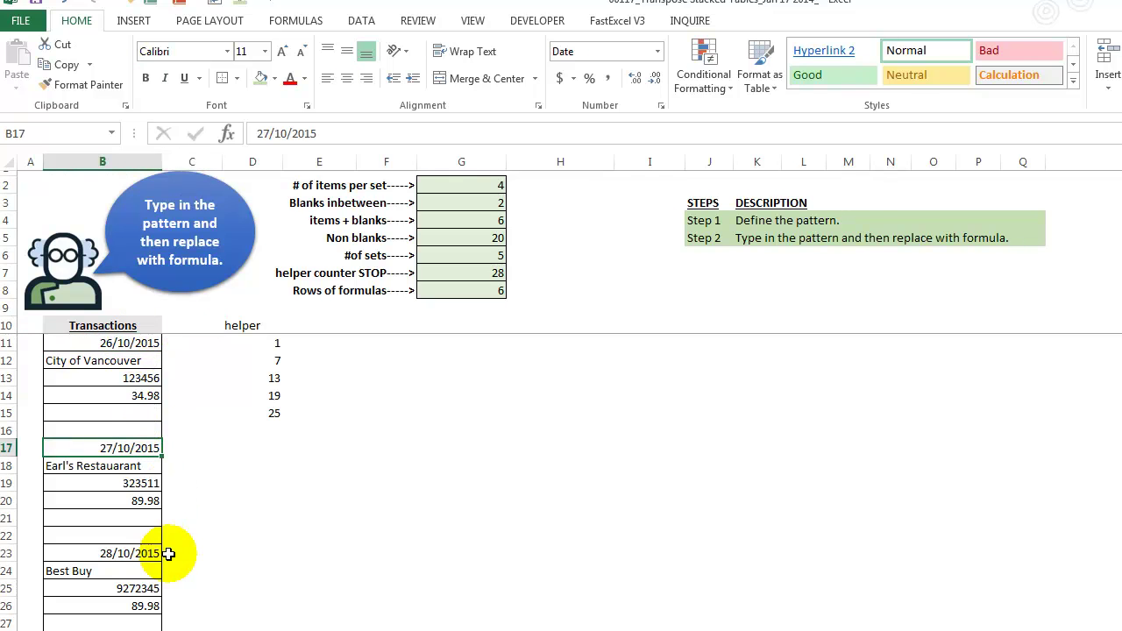
pyautogui.click(143, 553)
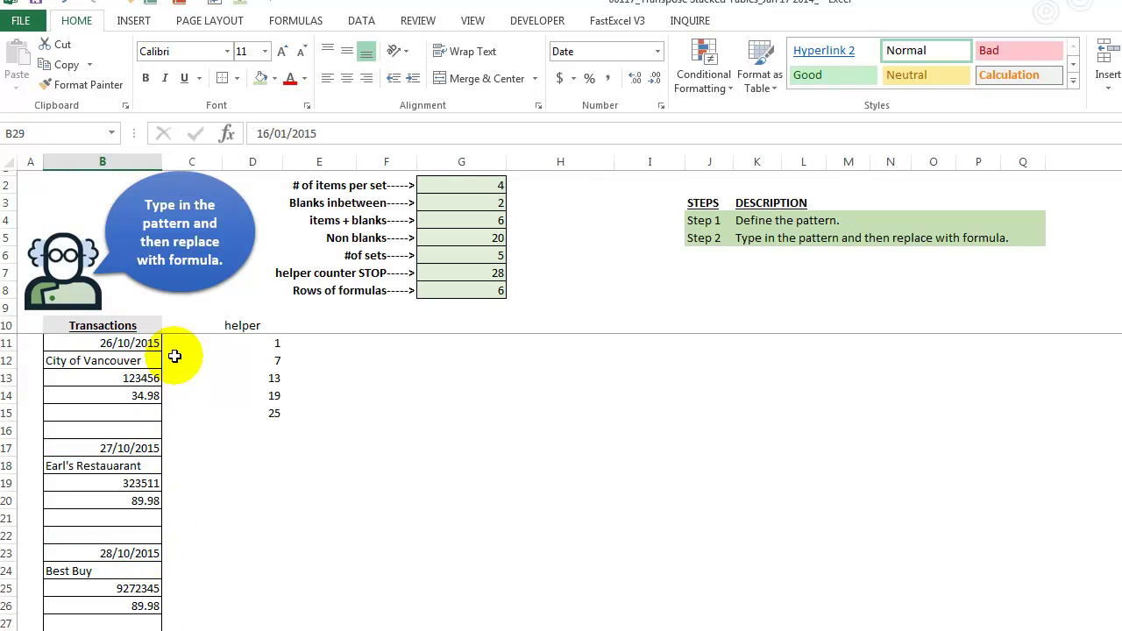
pyautogui.click(183, 325)
pyautogui.write('=cou')
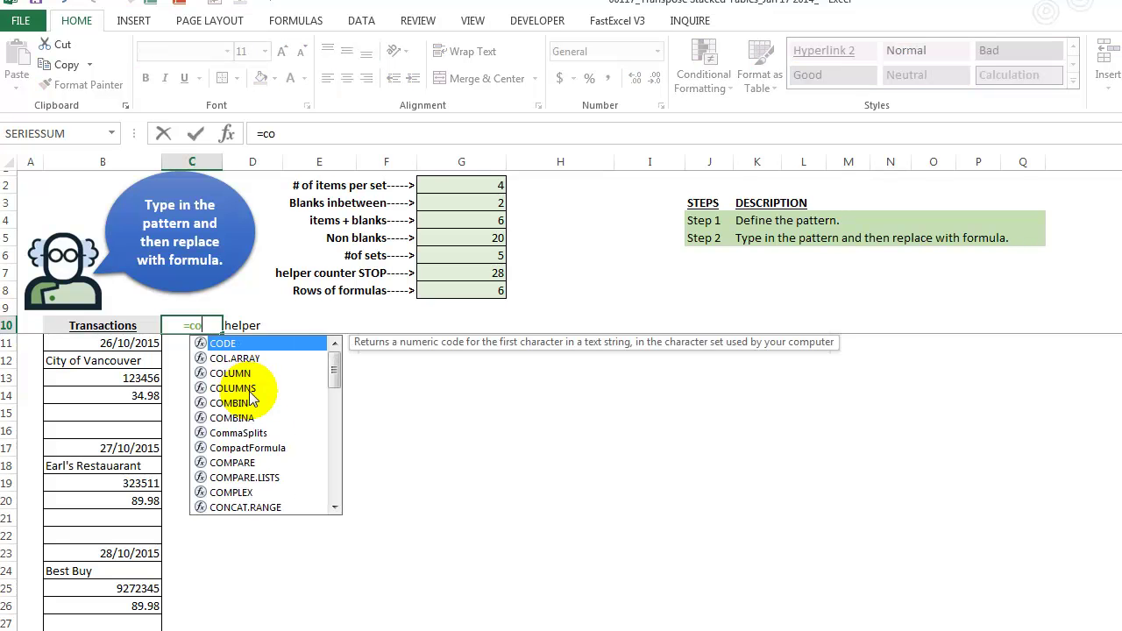
pyautogui.press('Escape')
pyautogui.press('Escape')
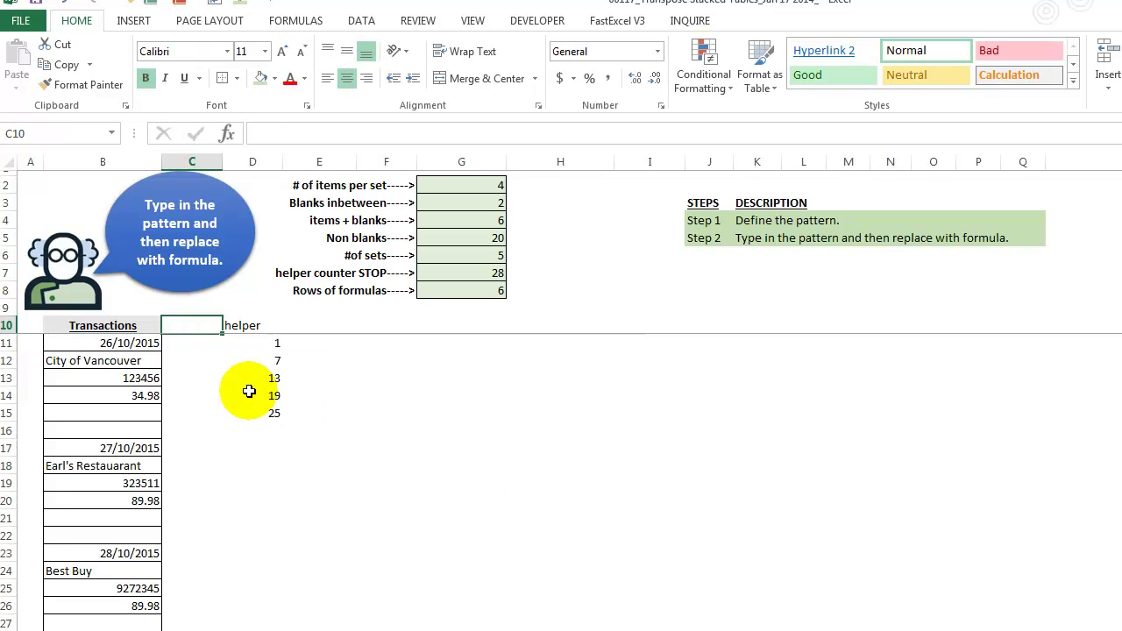
# Enter the heading "counter" in C10 and fill =ROW(A1) from C11 down alongside the transactions.
pyautogui.write('counter')
pyautogui.press('Return')
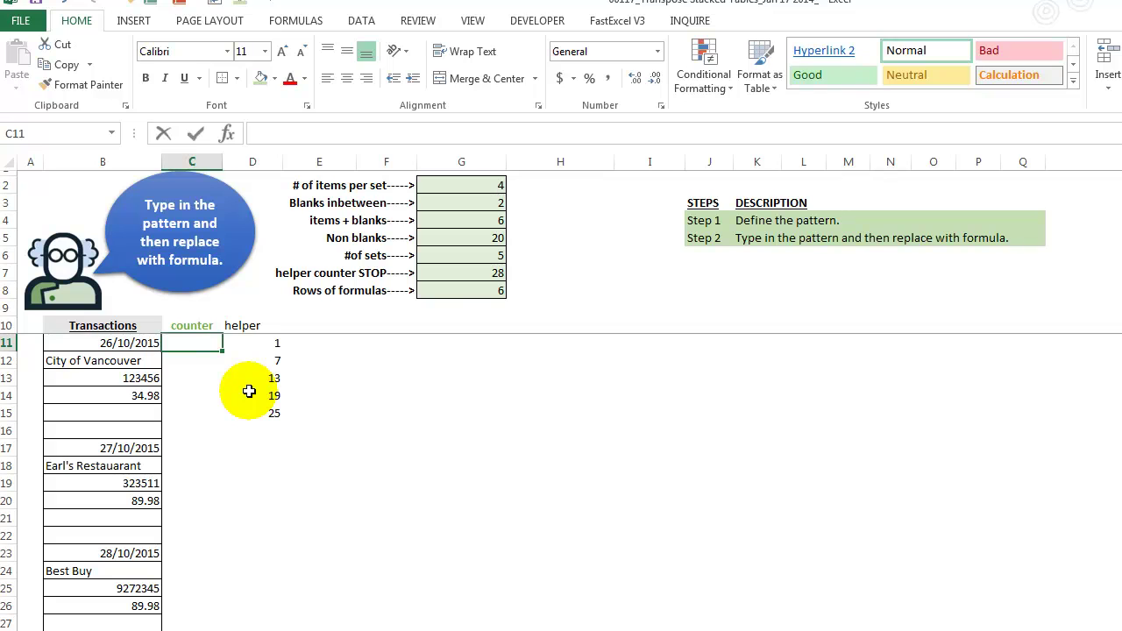
pyautogui.write('=row(a1)')
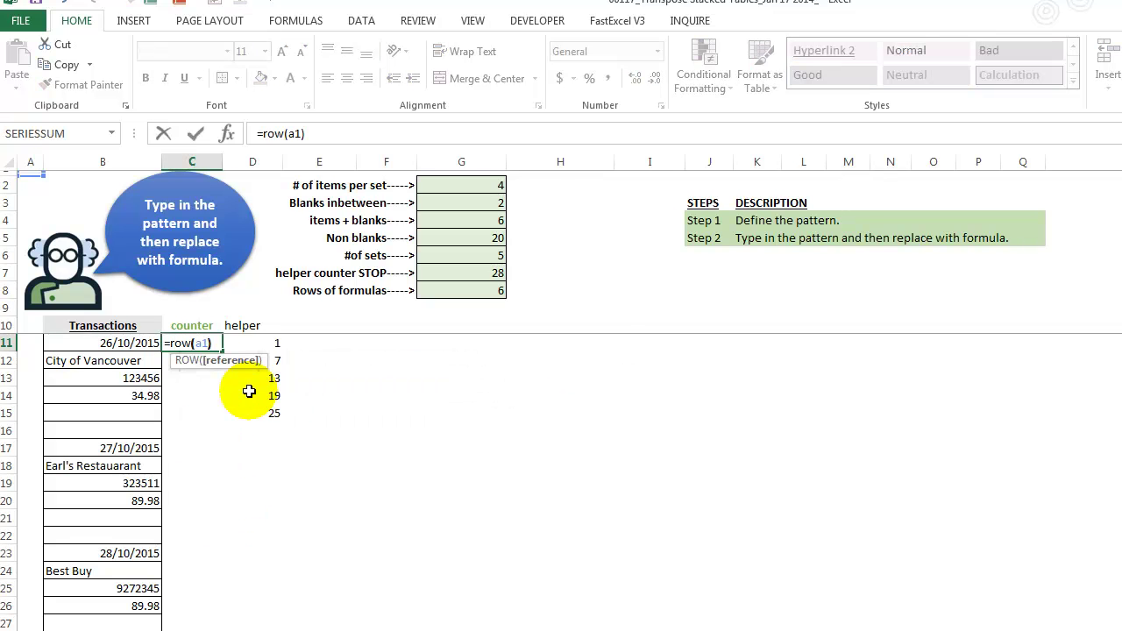
pyautogui.hotkey('ctrl', 'Return')
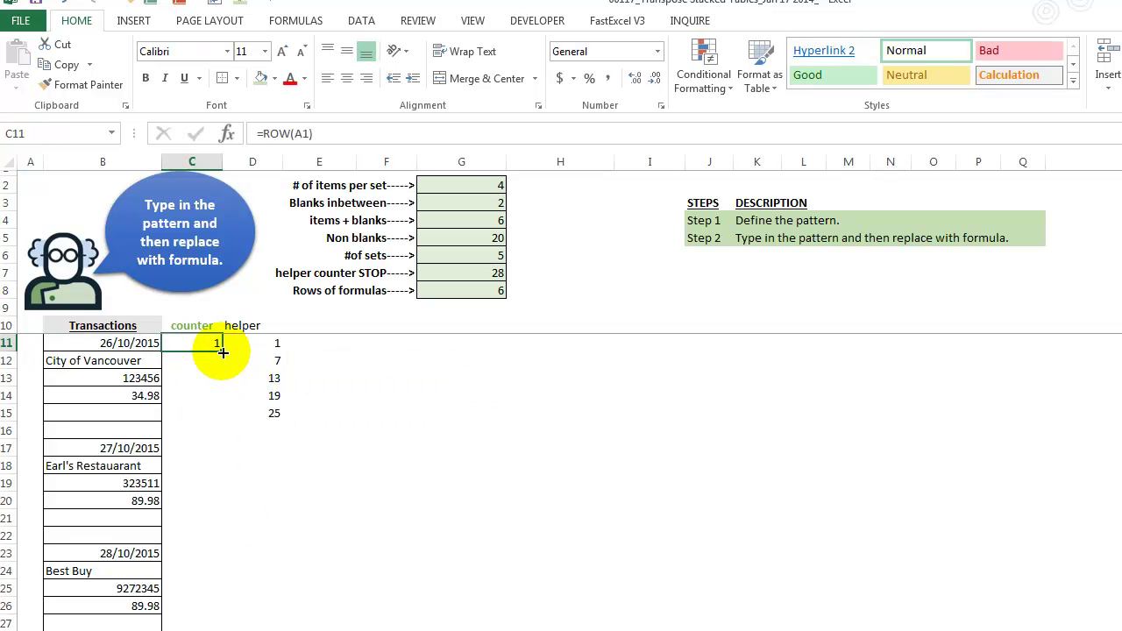
pyautogui.moveTo(223, 351); pyautogui.dragTo(220, 624)
pyautogui.click(217, 503)
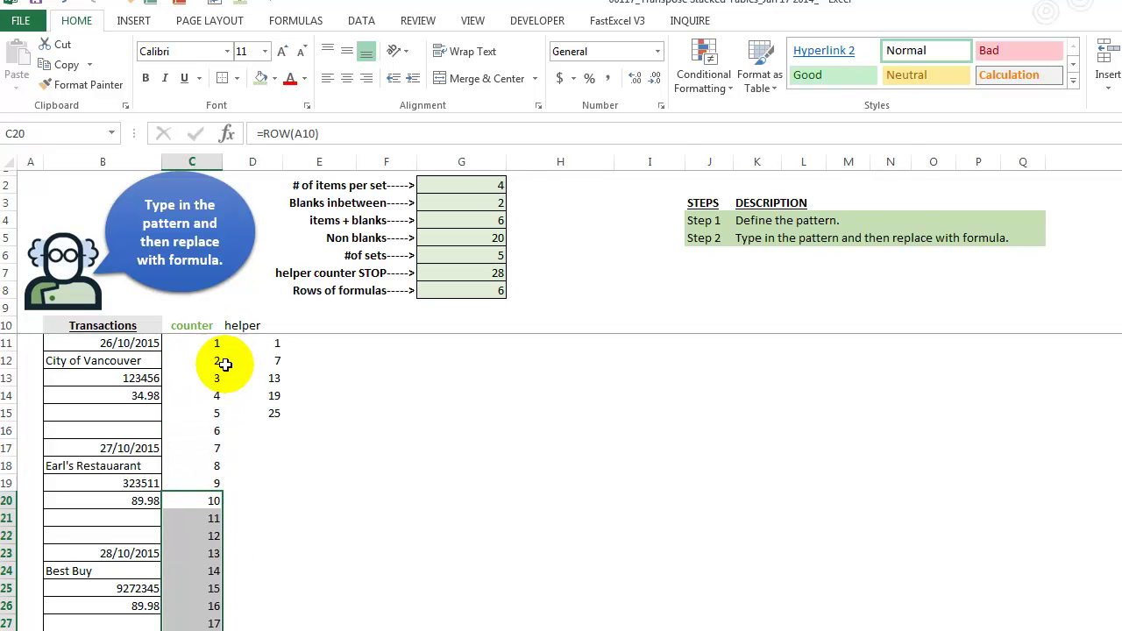
# Compare the counter numbers in column C with the date cells that start each transaction set.
pyautogui.click(213, 342)
pyautogui.keyDown('ctrl'); pyautogui.click(215, 448); pyautogui.keyUp('ctrl')
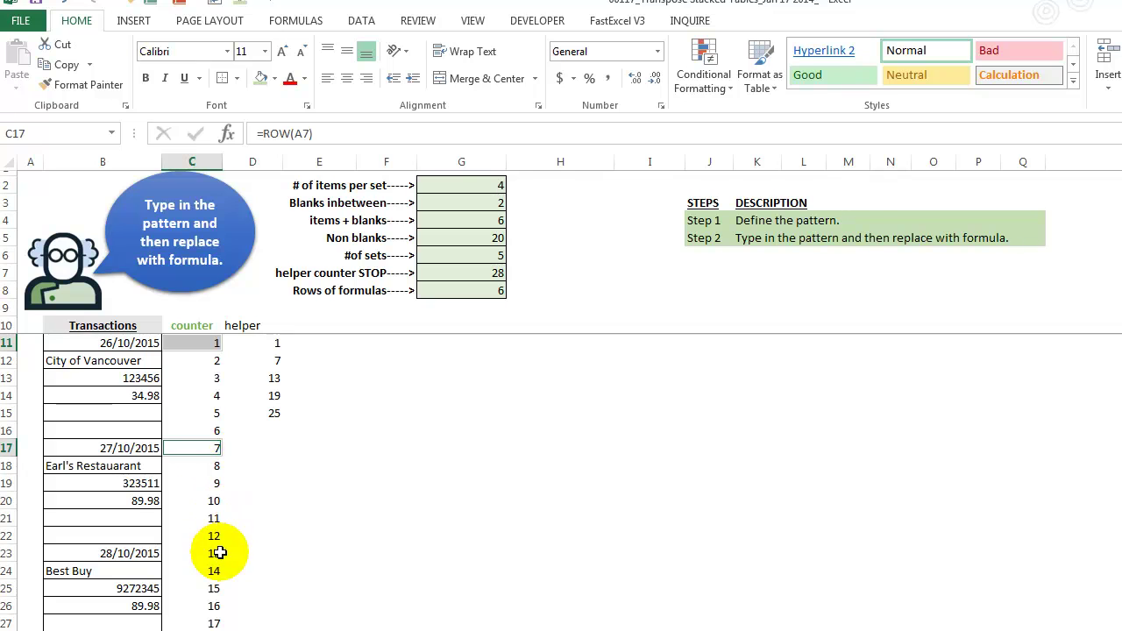
pyautogui.keyDown('ctrl'); pyautogui.click(212, 554); pyautogui.keyUp('ctrl')
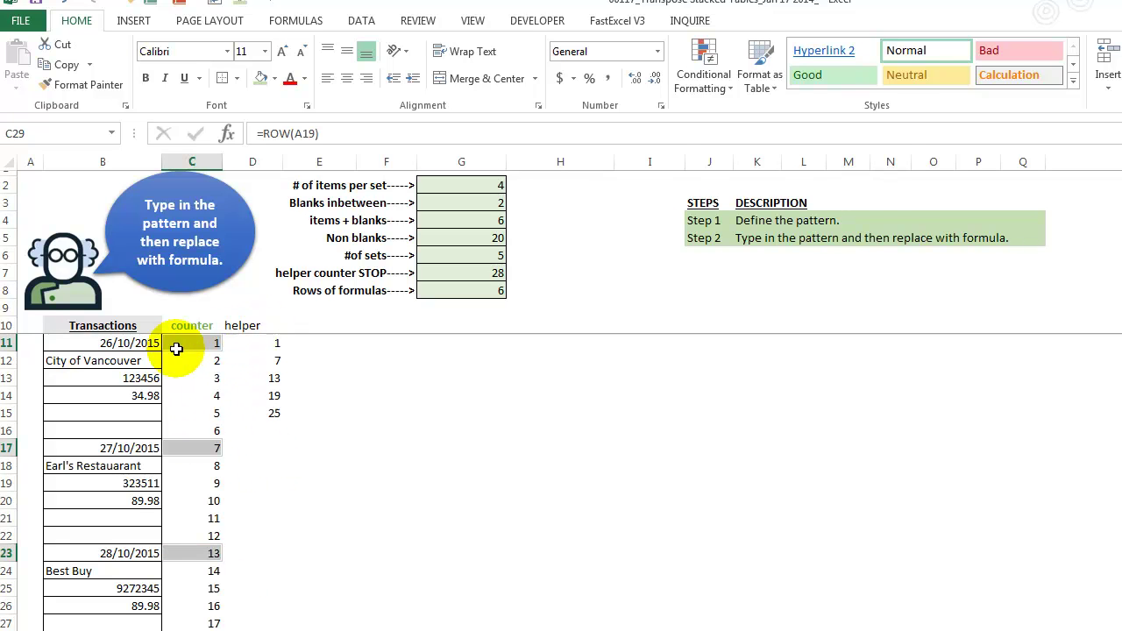
pyautogui.click(136, 343)
pyautogui.click(130, 449)
pyautogui.click(131, 552)
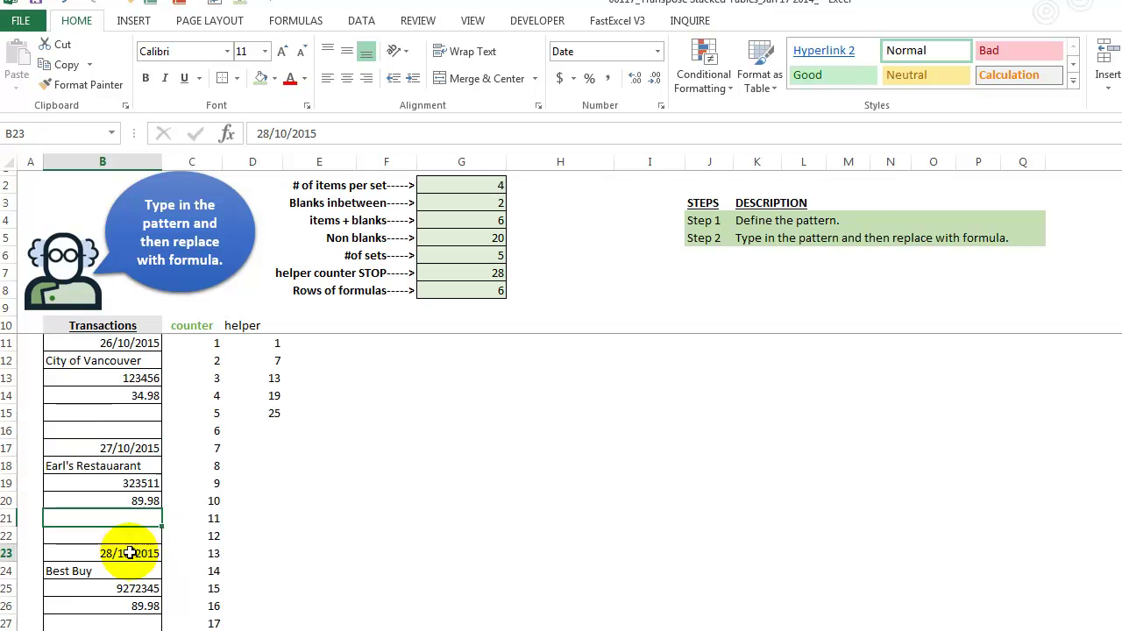
# Clear the counter heading and its row-number formulas from column C.
pyautogui.moveTo(188, 326); pyautogui.dragTo(202, 630)
pyautogui.press('Delete')
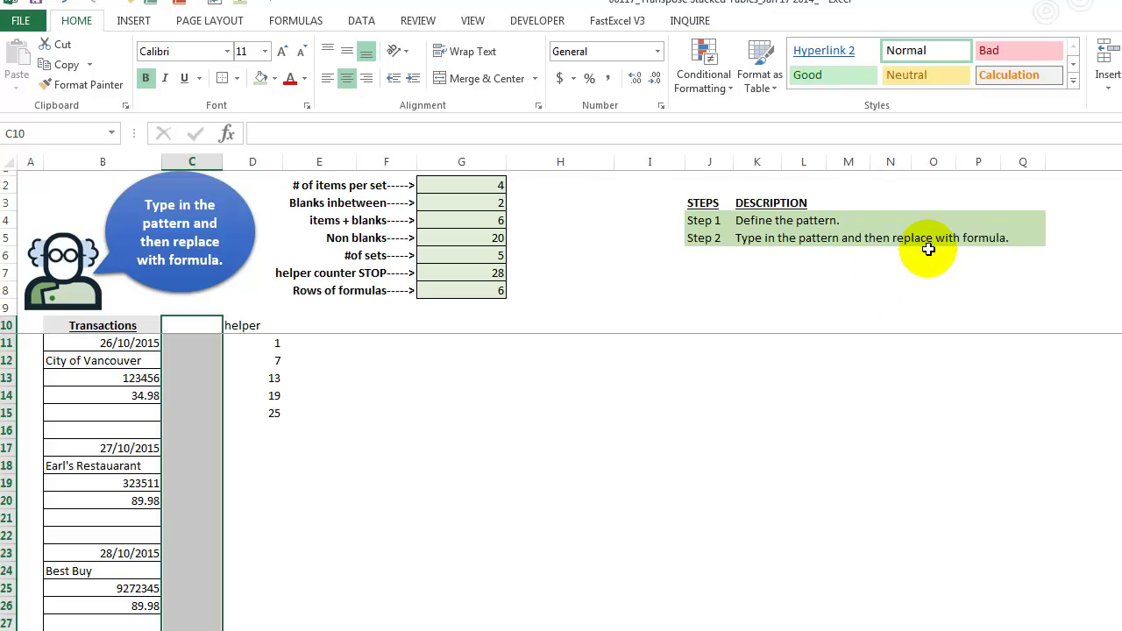
# Examine the helper start value in D11 and the nested IF formula in D12 with its referenced cells.
pyautogui.click(252, 344)
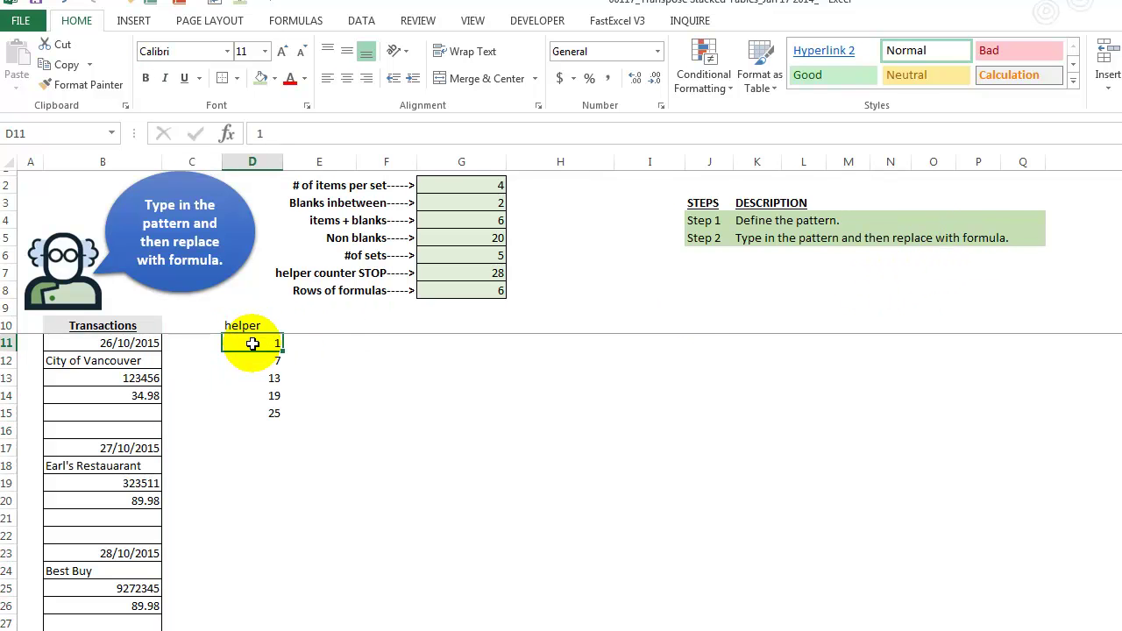
pyautogui.click(272, 361)
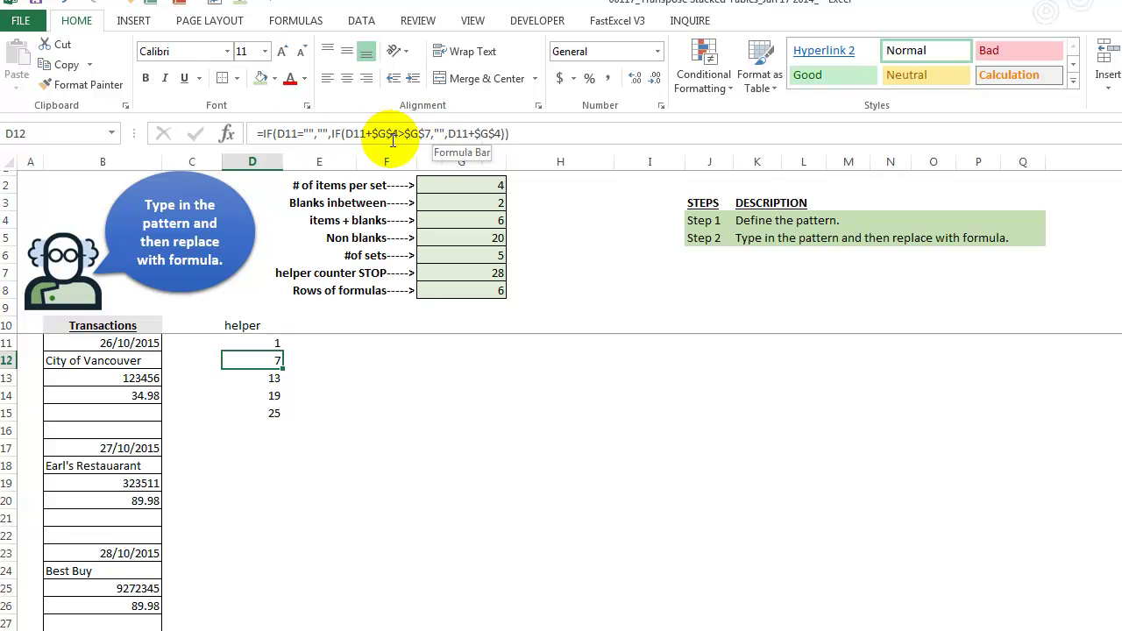
pyautogui.moveTo(448, 133); pyautogui.dragTo(1026, 498)
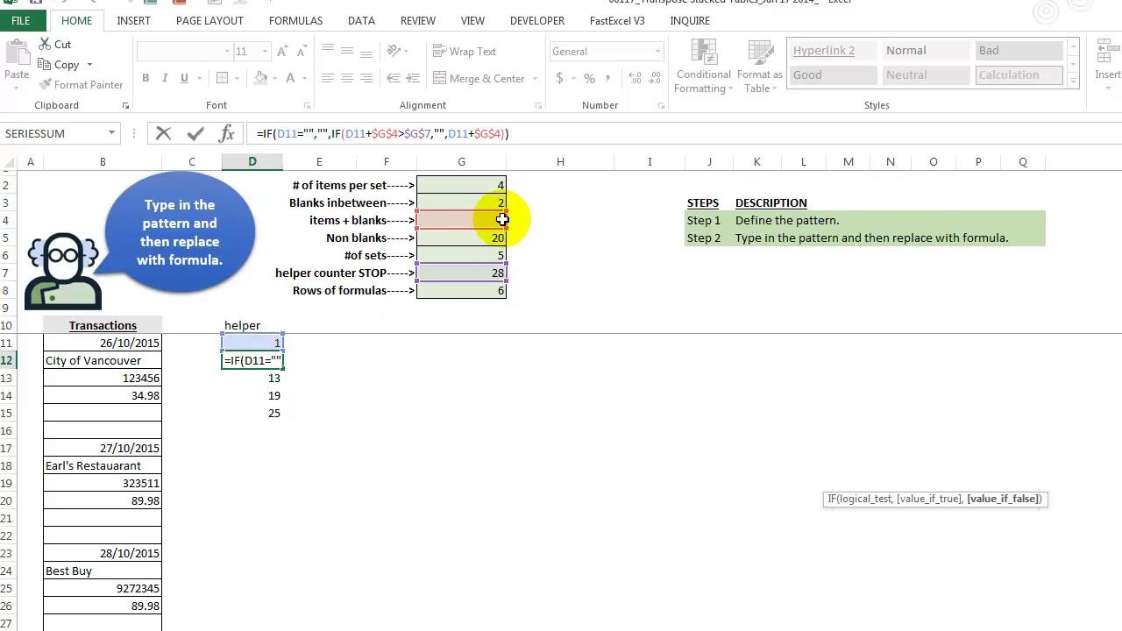
pyautogui.hotkey('ctrl', 'Return')
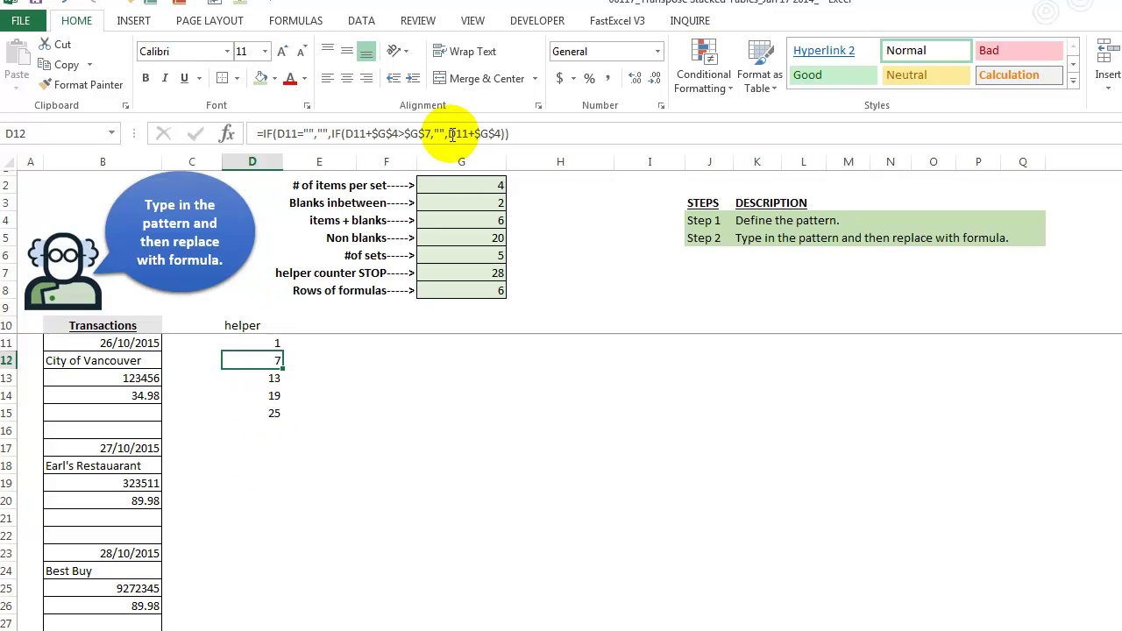
# Examine the value-if-false part of the D12 formula, the formulas in D15 and D16, and the helper counter stop in G7.
pyautogui.moveTo(448, 134); pyautogui.dragTo(501, 133)
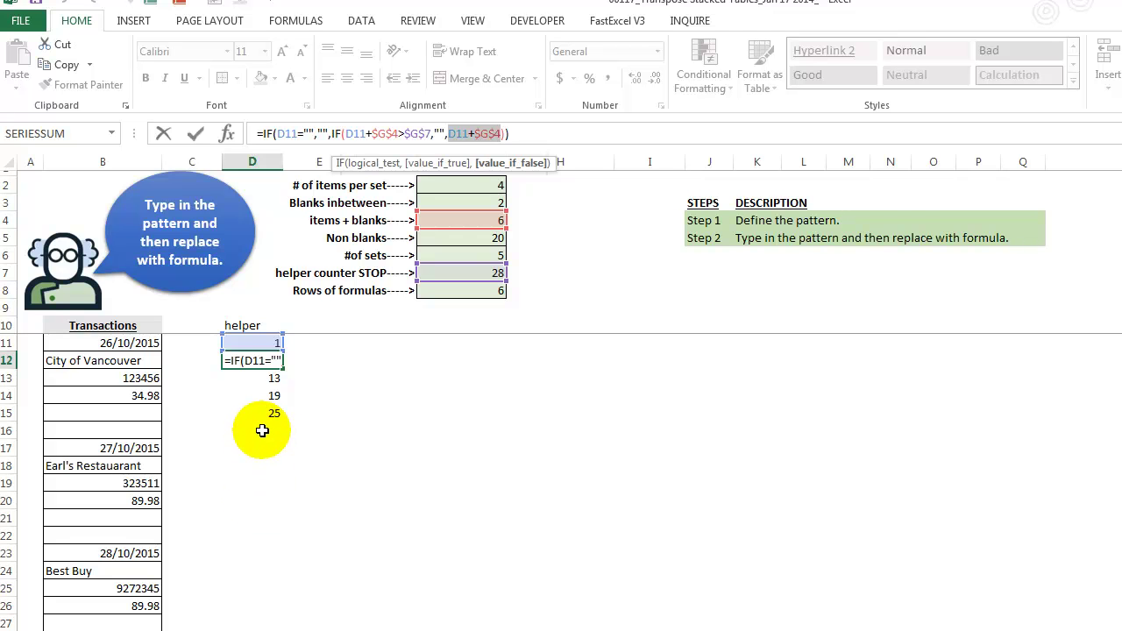
pyautogui.hotkey('ctrl', 'Return')
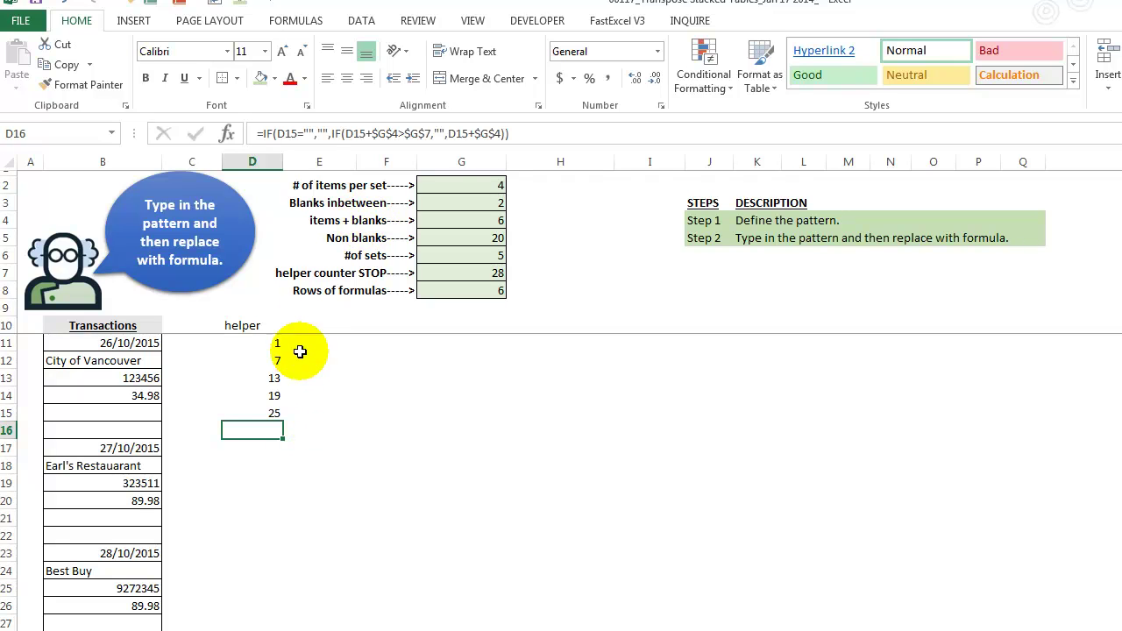
pyautogui.click(275, 413)
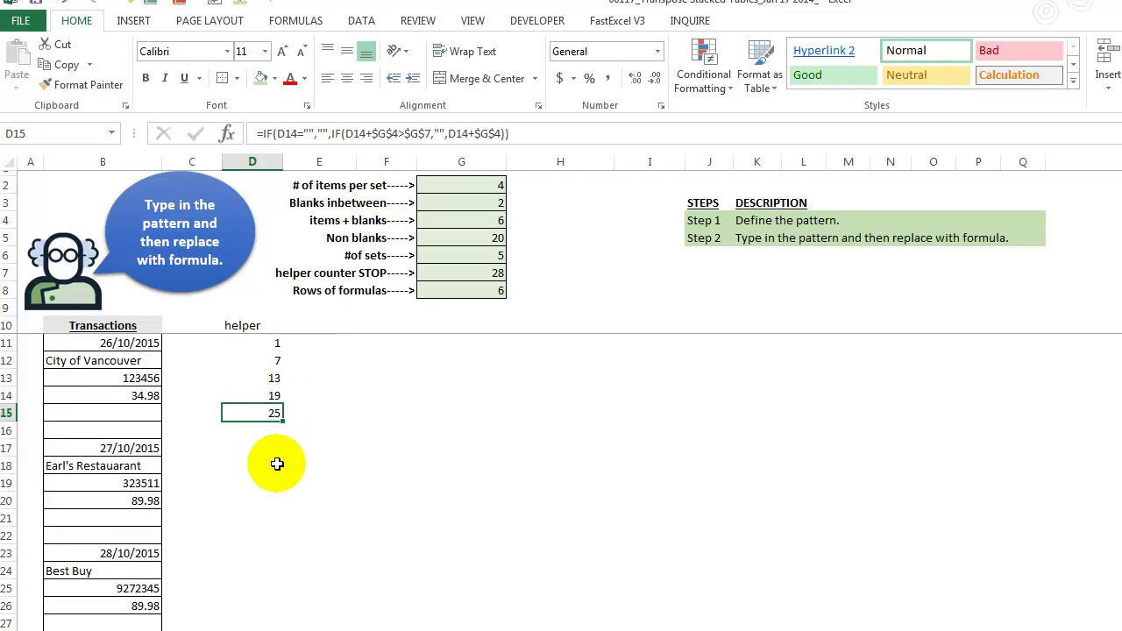
pyautogui.click(281, 429)
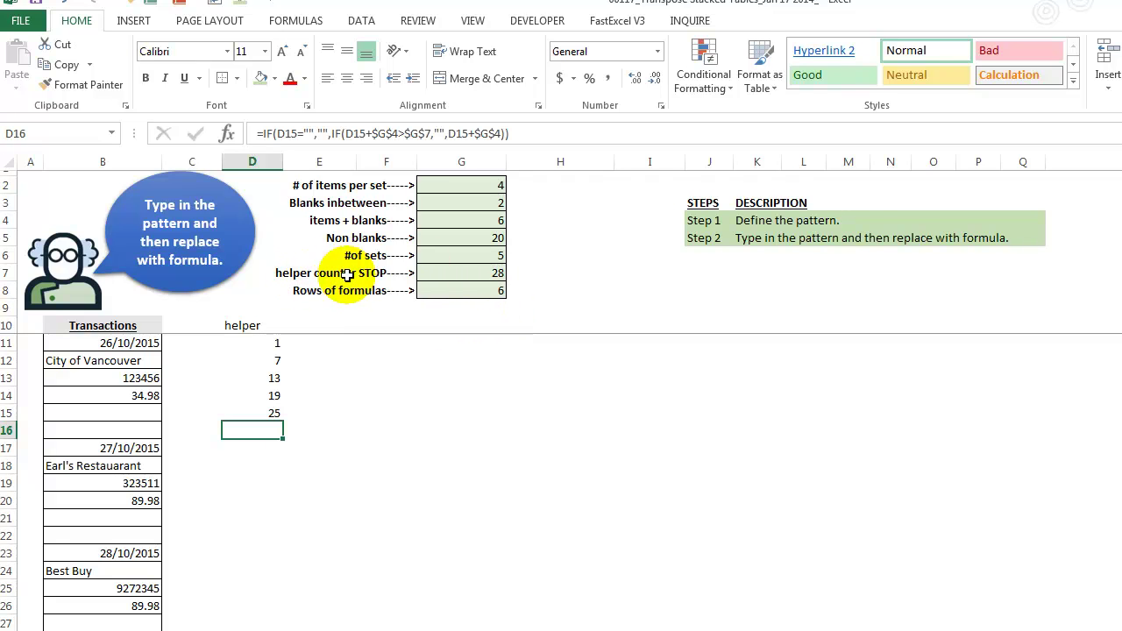
pyautogui.click(449, 273)
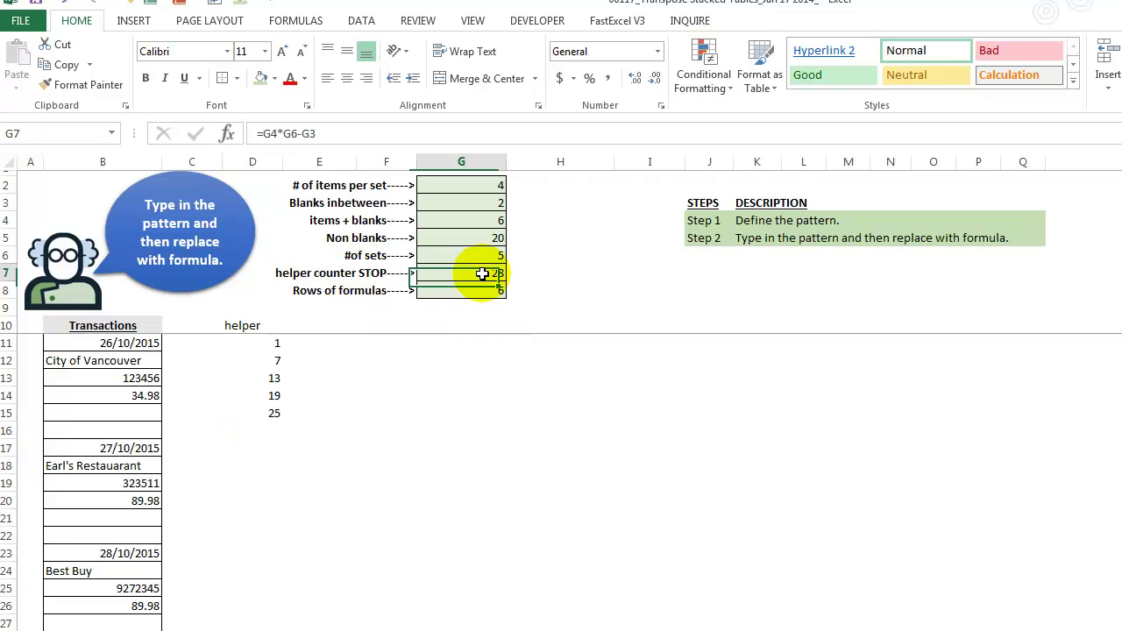
pyautogui.click(269, 427)
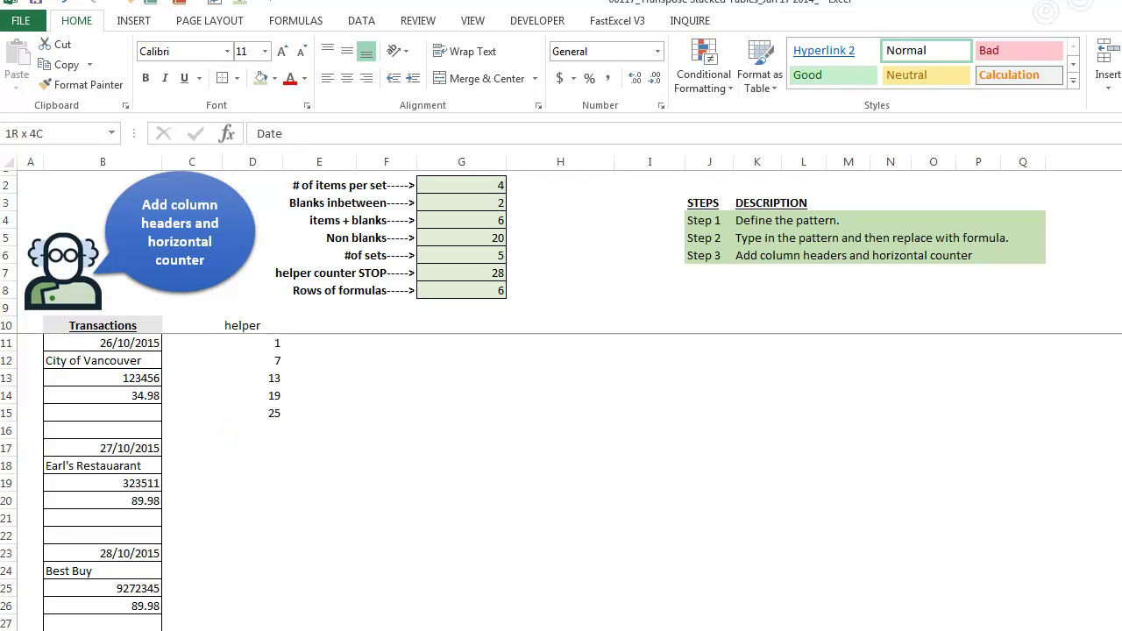
# Add the column headings Date, Place, Code and $Amount in E10:H10.
pyautogui.click(950, 409)
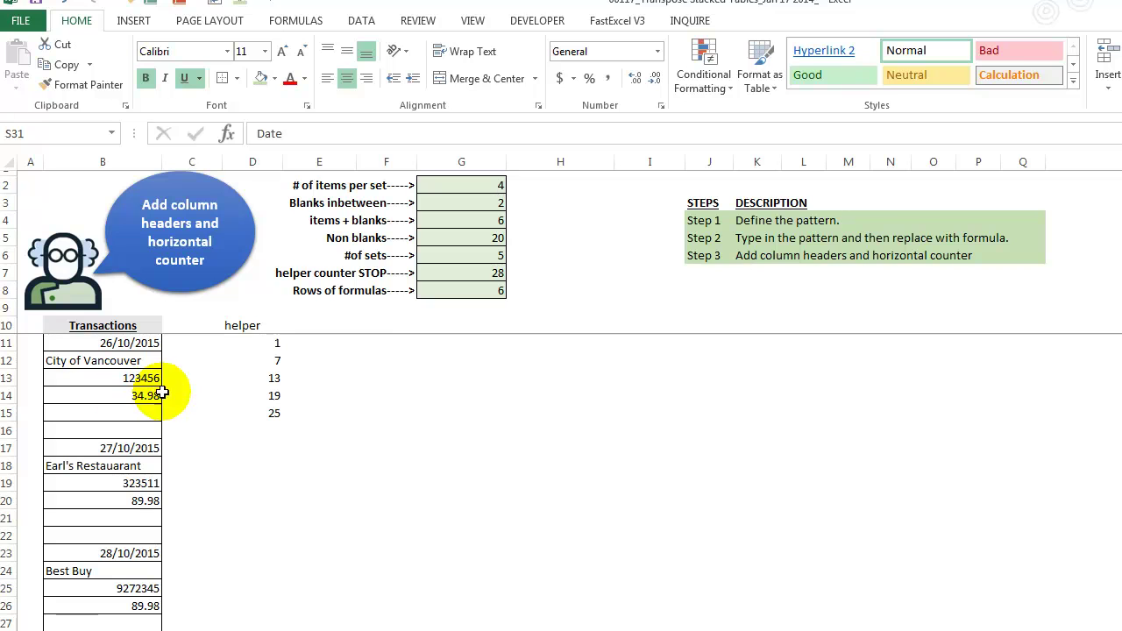
pyautogui.click(340, 324)
pyautogui.write('Date\tPlace\tCode\t$Amount')
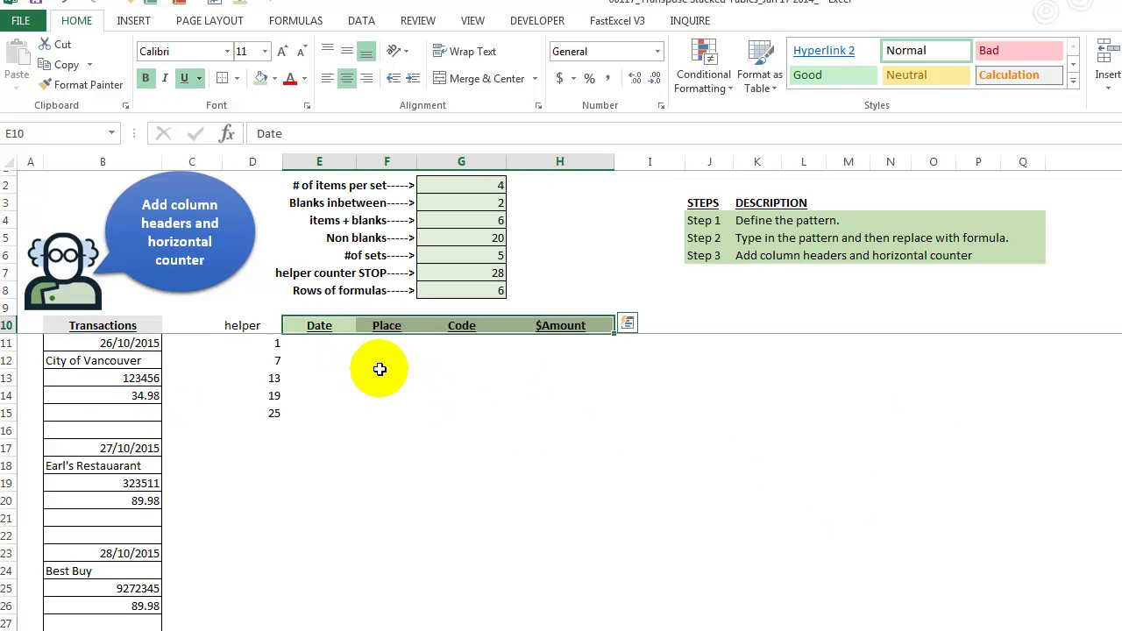
# Match each heading in E10:H10 with its corresponding item of the first transaction set in B11:B14.
pyautogui.click(303, 325)
pyautogui.keyDown('ctrl'); pyautogui.click(116, 343); pyautogui.keyUp('ctrl')
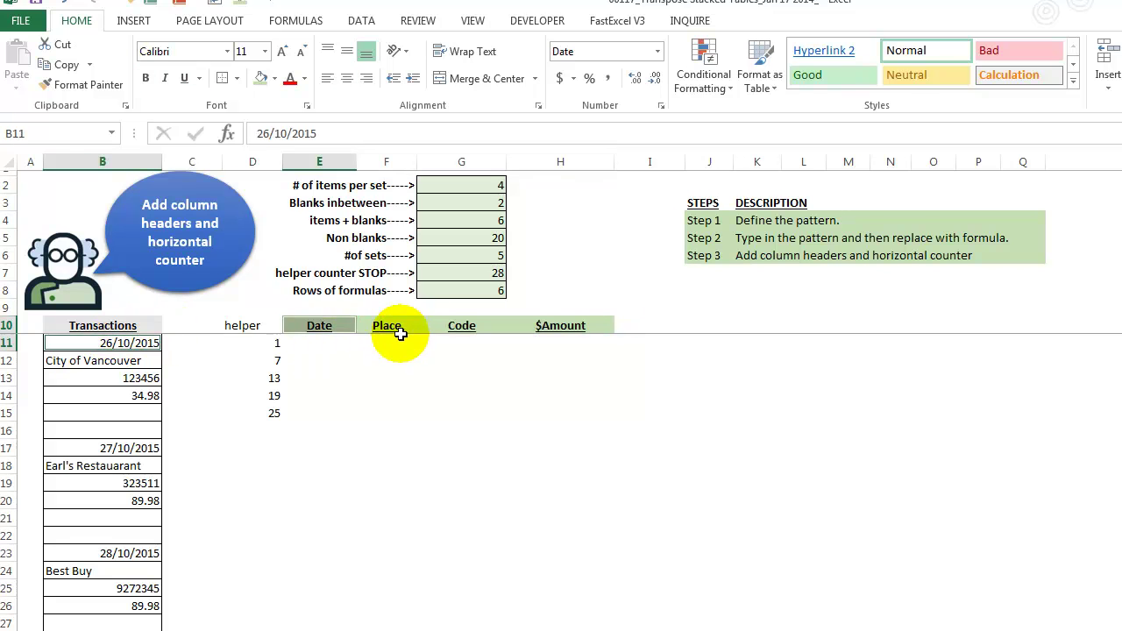
pyautogui.keyDown('ctrl'); pyautogui.click(387, 325); pyautogui.keyUp('ctrl')
pyautogui.keyDown('ctrl'); pyautogui.click(105, 360); pyautogui.keyUp('ctrl')
pyautogui.keyDown('ctrl'); pyautogui.click(438, 325); pyautogui.keyUp('ctrl')
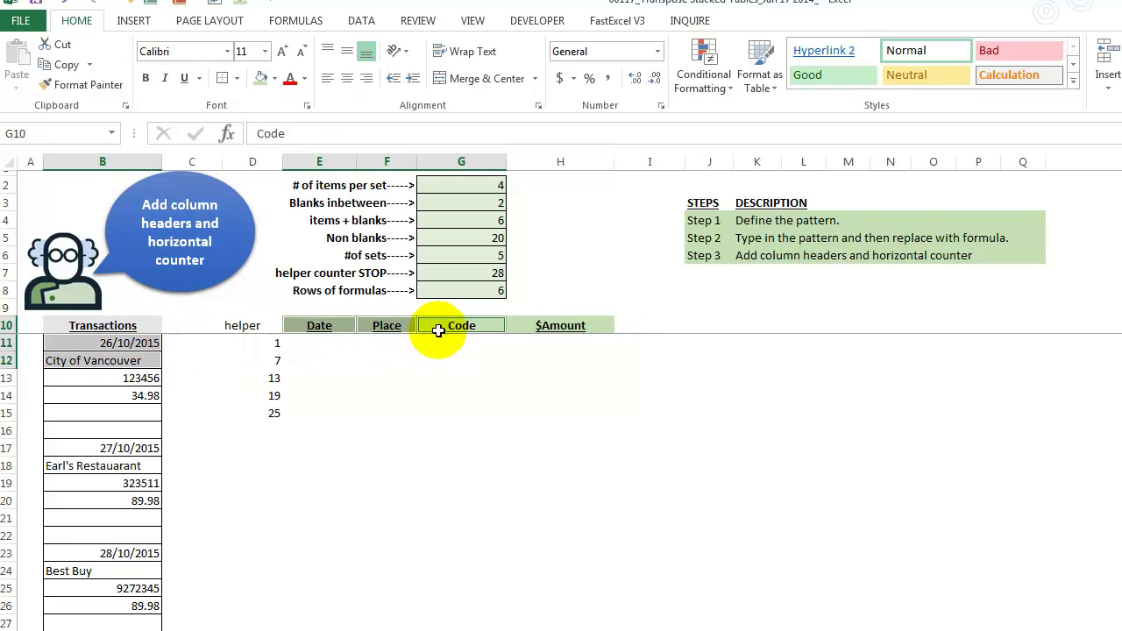
pyautogui.keyDown('ctrl'); pyautogui.click(127, 378); pyautogui.keyUp('ctrl')
pyautogui.keyDown('ctrl'); pyautogui.click(544, 325); pyautogui.keyUp('ctrl')
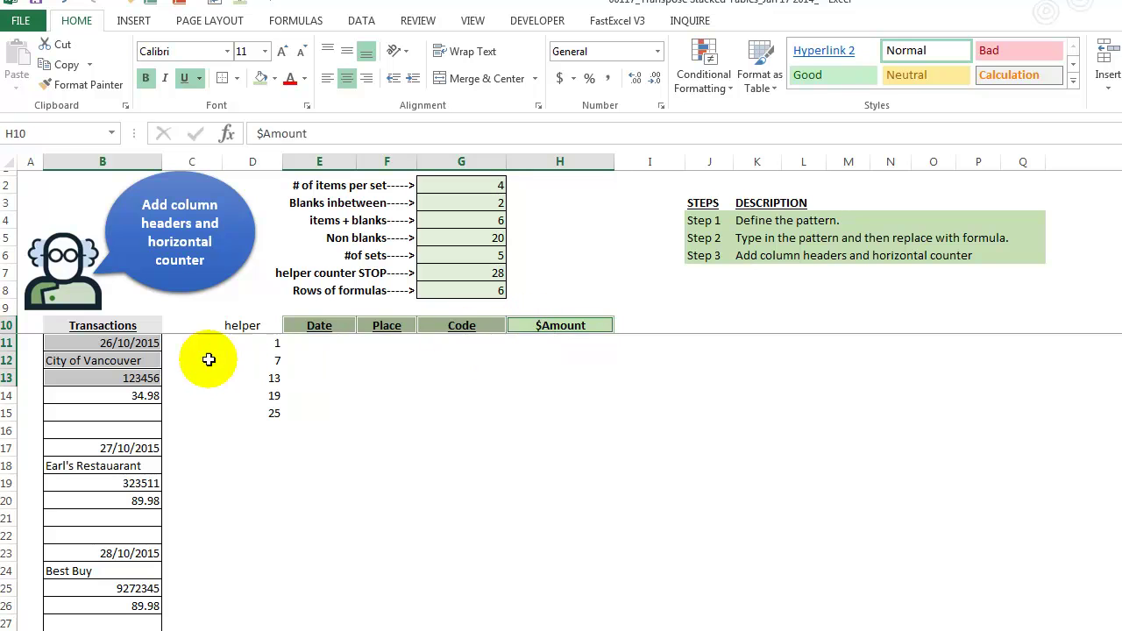
pyautogui.keyDown('ctrl'); pyautogui.click(146, 396); pyautogui.keyUp('ctrl')
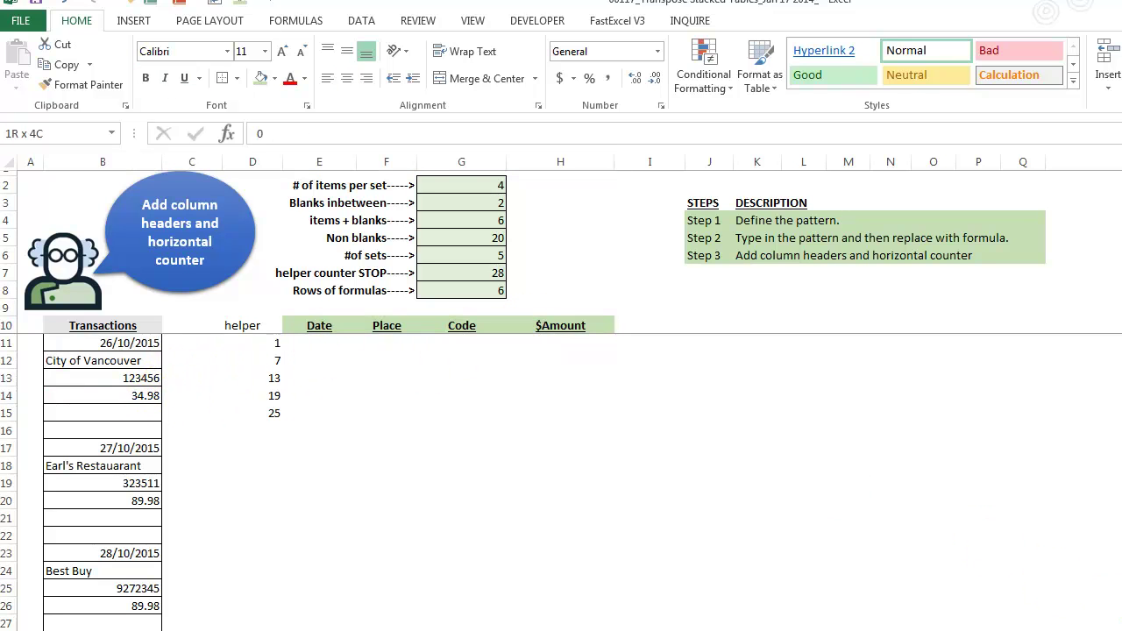
# Add the horizontal counter 0, 1, 2, 3 in E9:H9 above the column headings.
pyautogui.moveTo(1121, 630); pyautogui.dragTo(1075, 584)
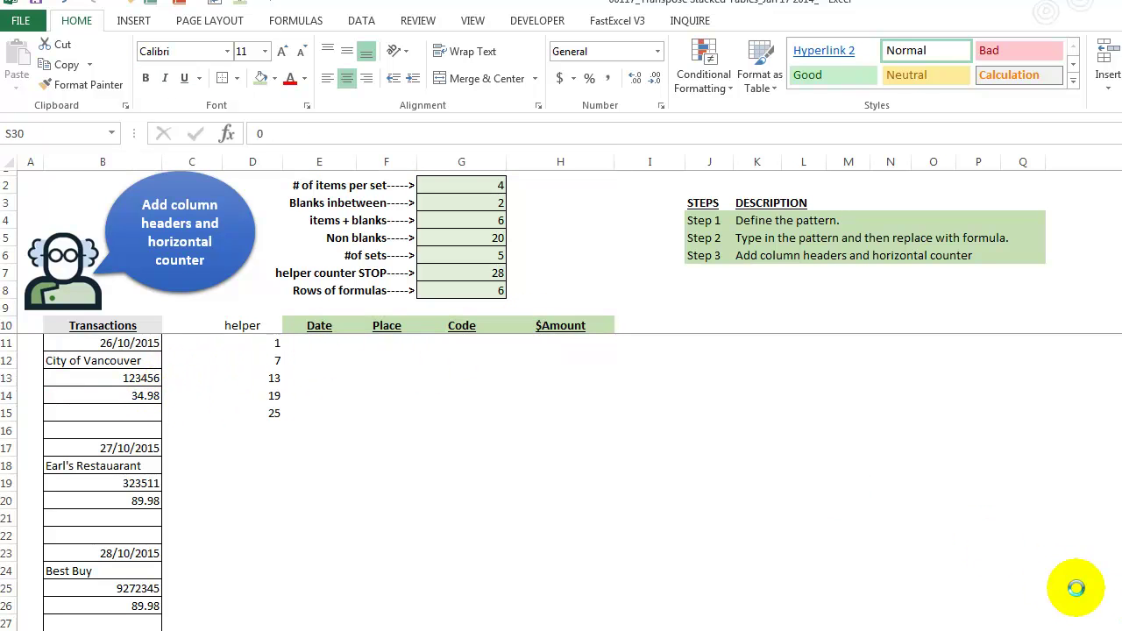
pyautogui.click(318, 309)
pyautogui.press('Return')
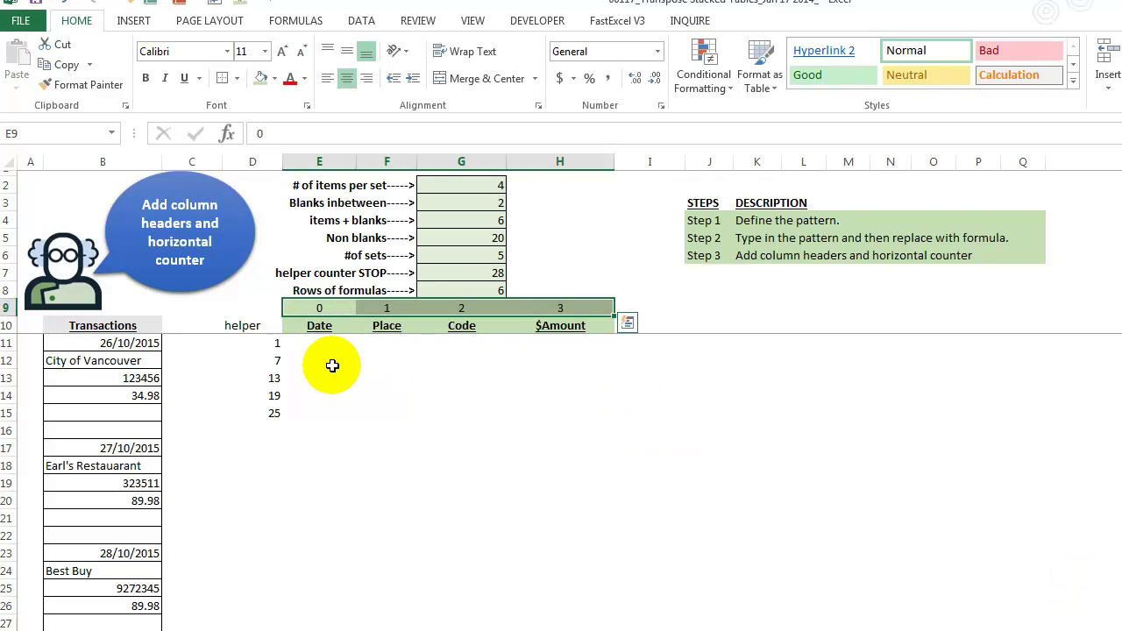
# Relate the Date and Place counters and the helper value in D11 to the first transaction set in column B.
pyautogui.click(322, 306)
pyautogui.click(313, 325)
pyautogui.click(143, 334)
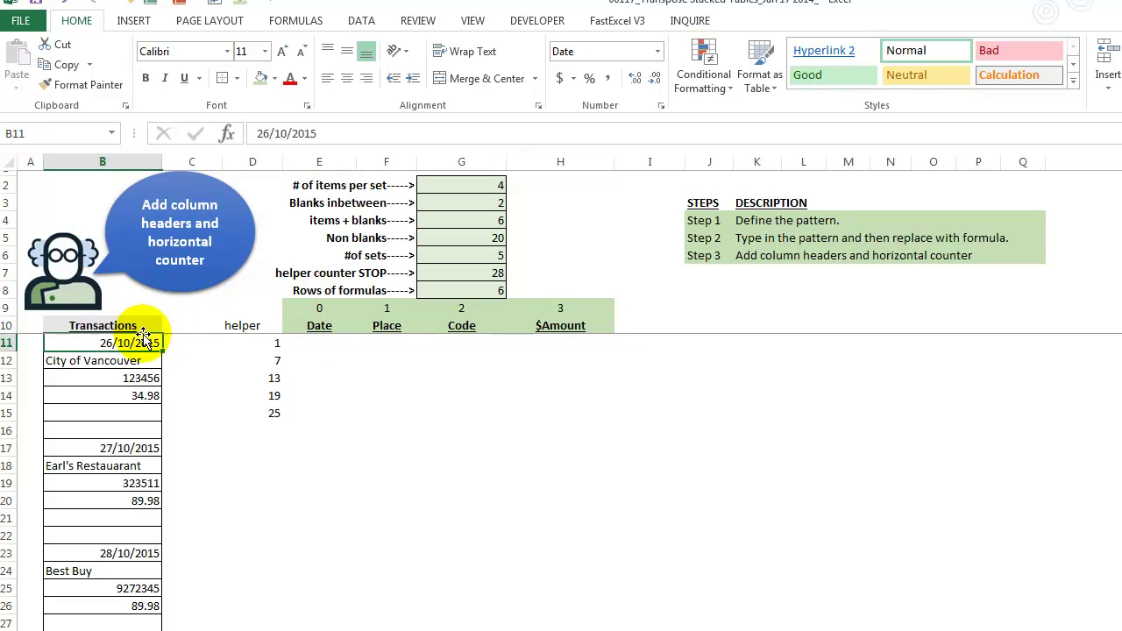
pyautogui.click(377, 323)
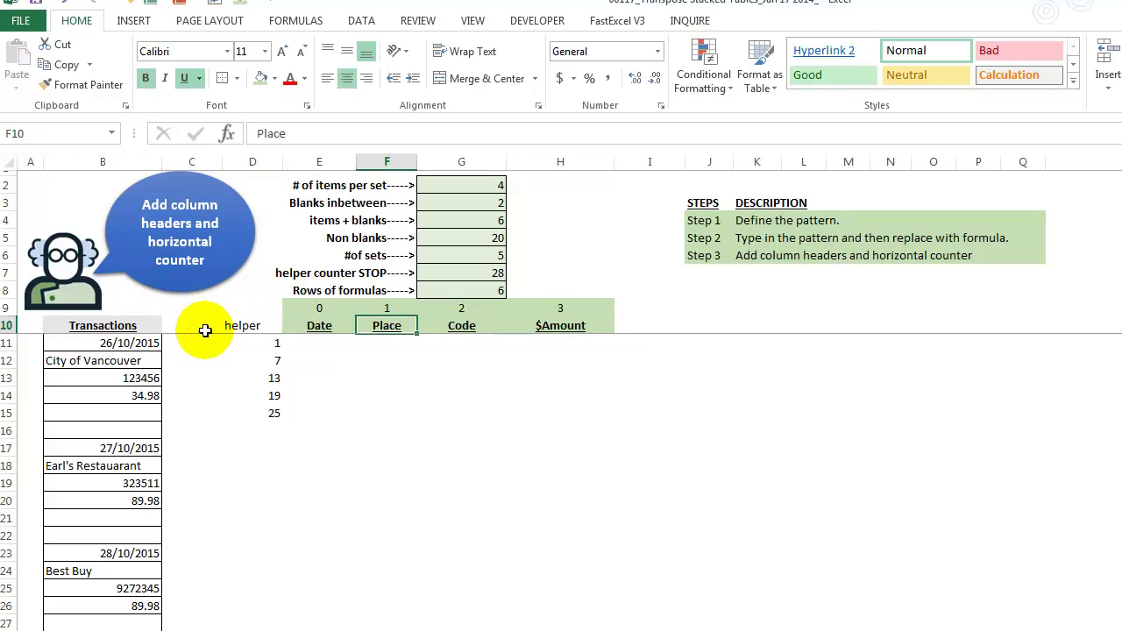
pyautogui.click(275, 340)
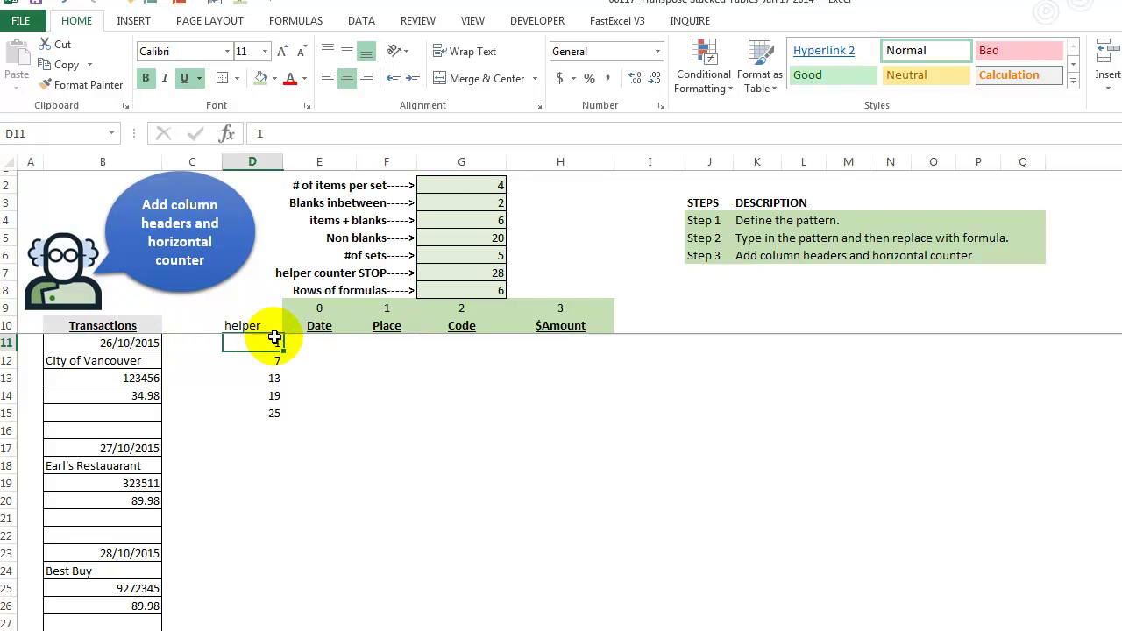
pyautogui.click(387, 343)
pyautogui.click(434, 348)
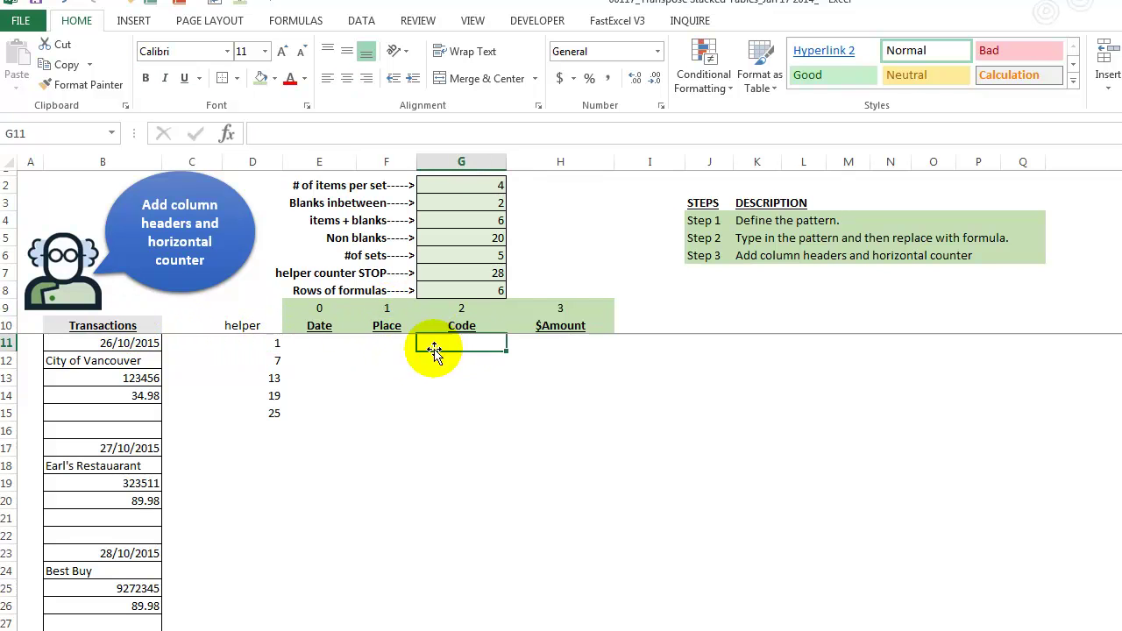
# Trace the rows down from the Transactions heading for the Code and $Amount columns, adding the helper value to each counter.
pyautogui.click(457, 309)
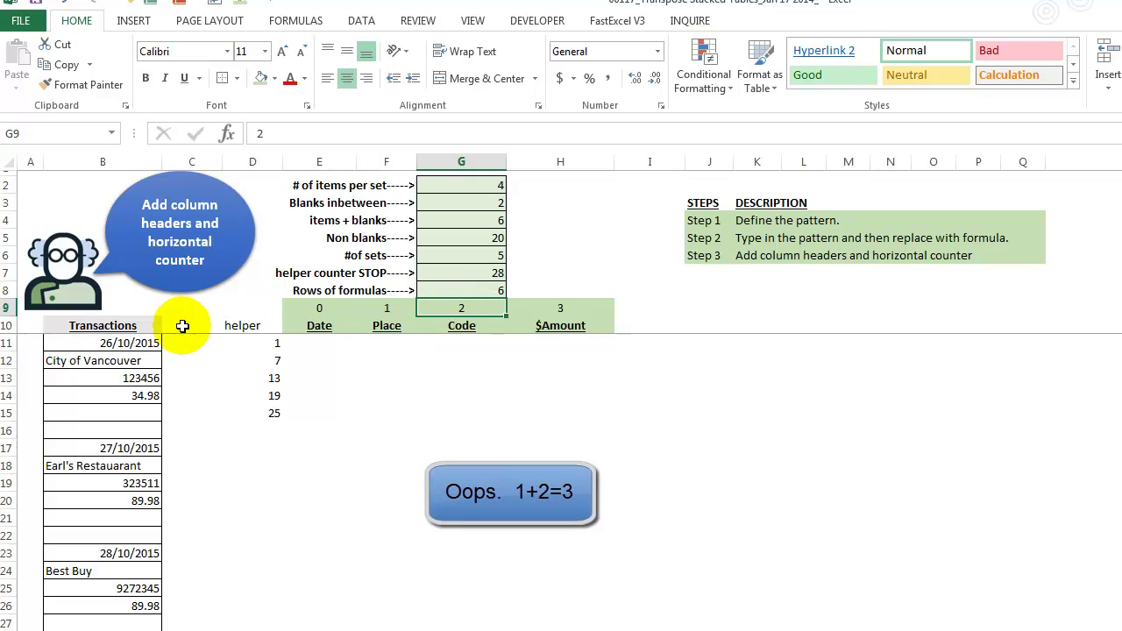
pyautogui.click(136, 328)
pyautogui.press('Down')
pyautogui.press('Down')
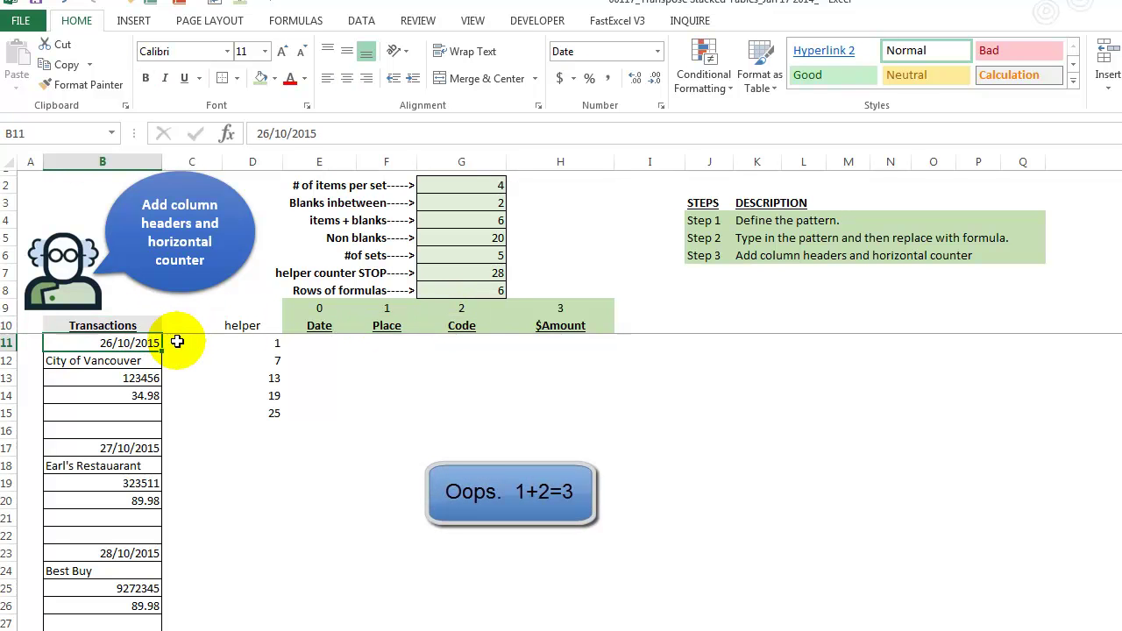
pyautogui.click(545, 342)
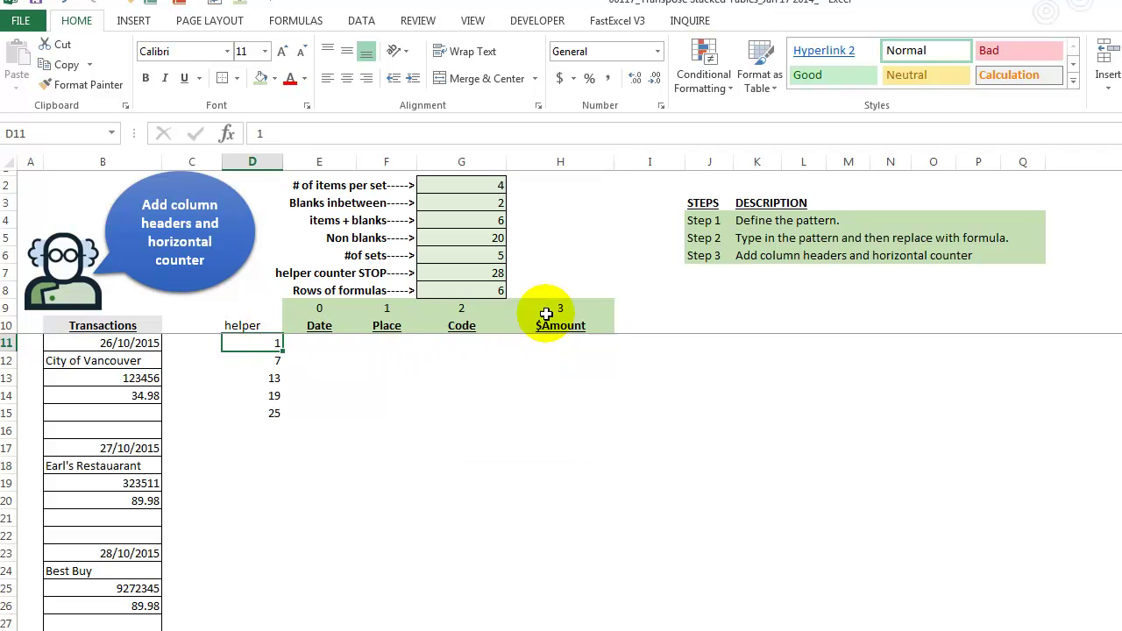
pyautogui.click(558, 354)
pyautogui.click(147, 326)
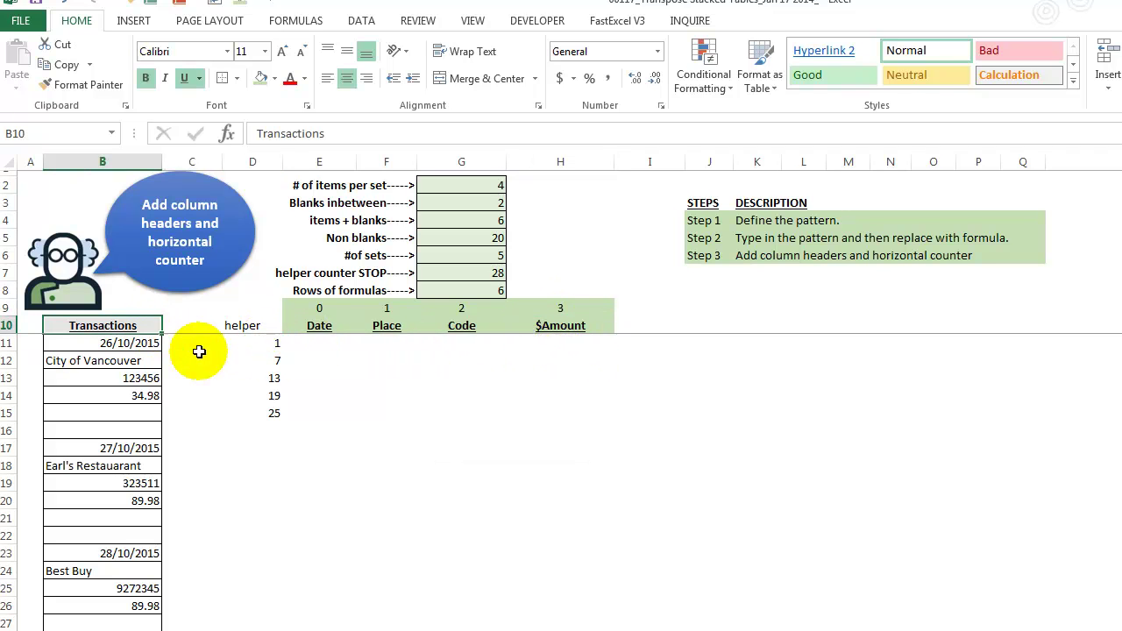
pyautogui.press('Down')
pyautogui.press('Down')
pyautogui.press('Down')
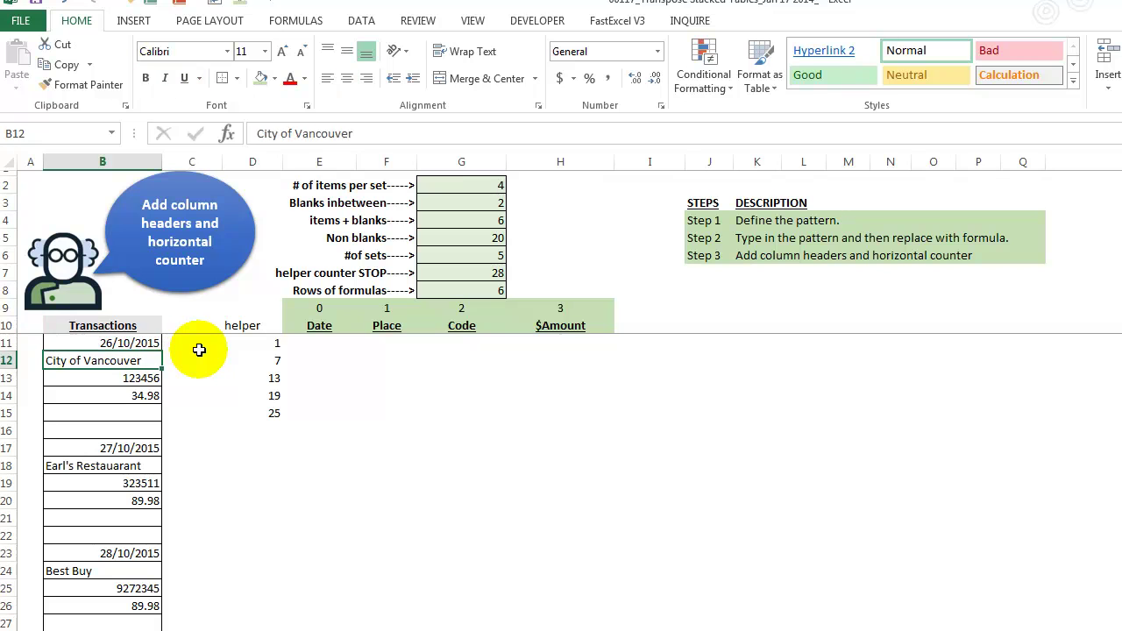
# Enter =OFFSET($B$10,$D11+E$9,0) in E11 and fill it down to E16.
pyautogui.click(298, 343)
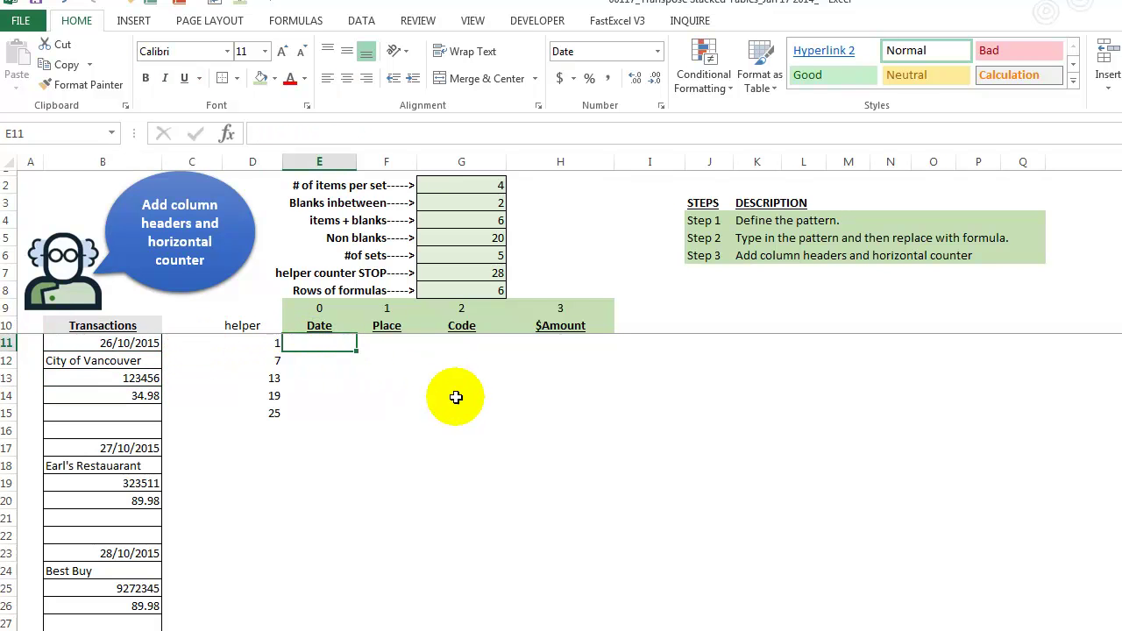
pyautogui.write('=offset(')
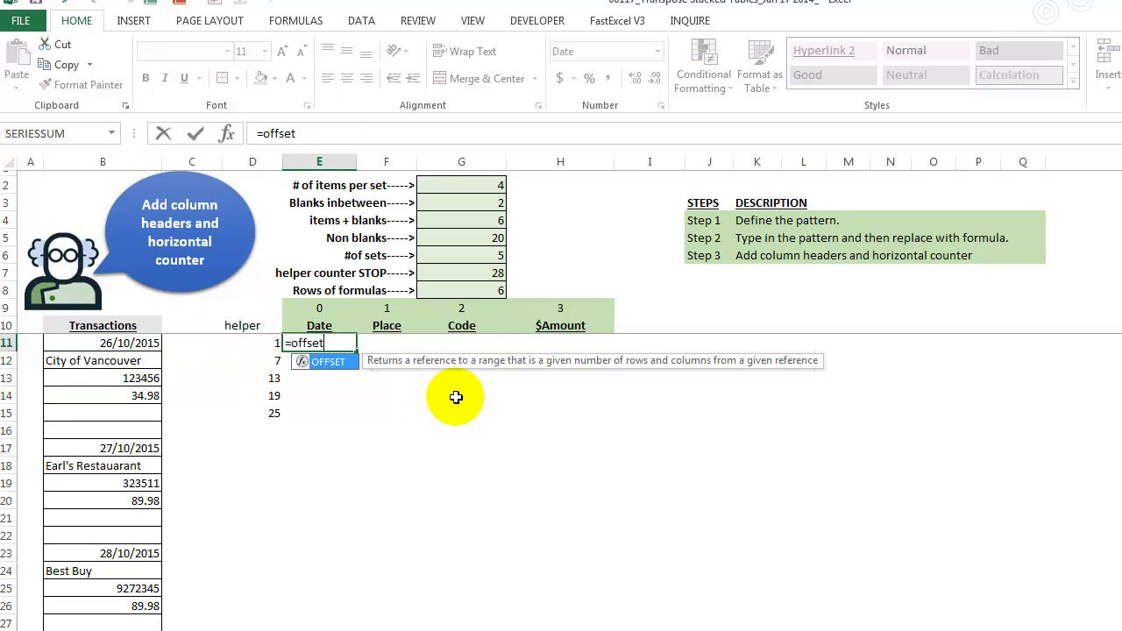
pyautogui.click(134, 325)
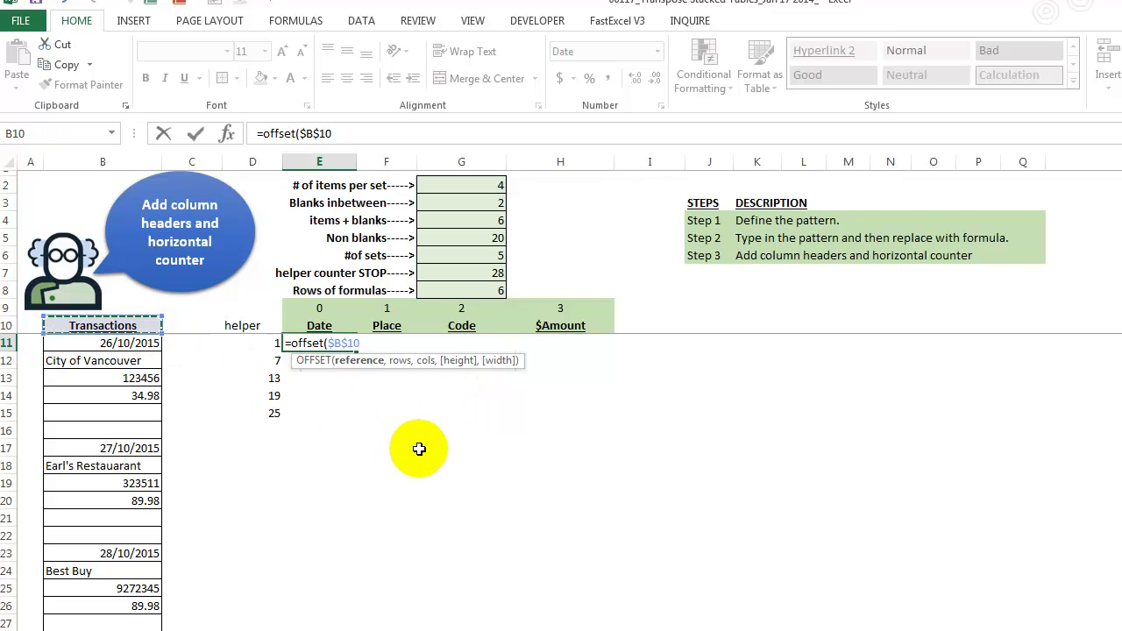
pyautogui.click(254, 340)
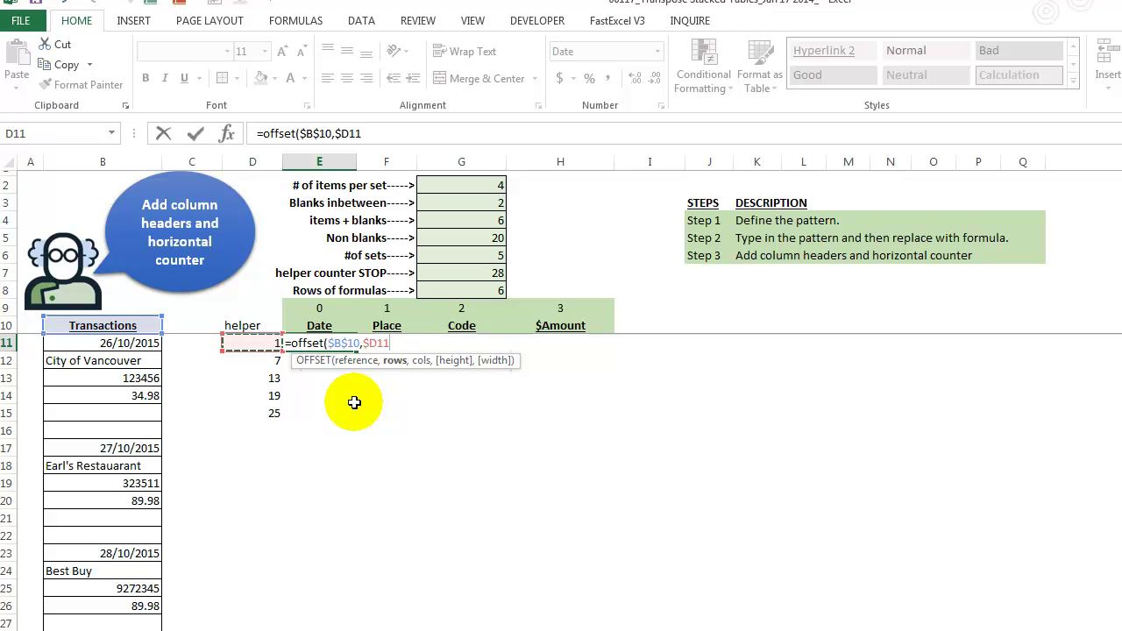
pyautogui.click(320, 307)
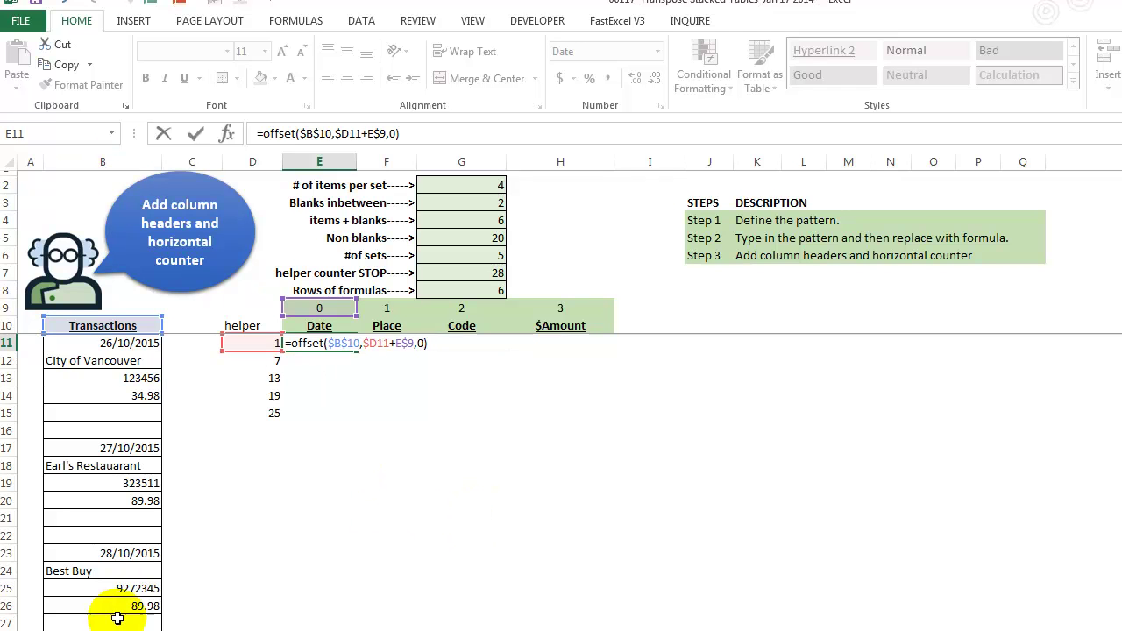
pyautogui.press('Return')
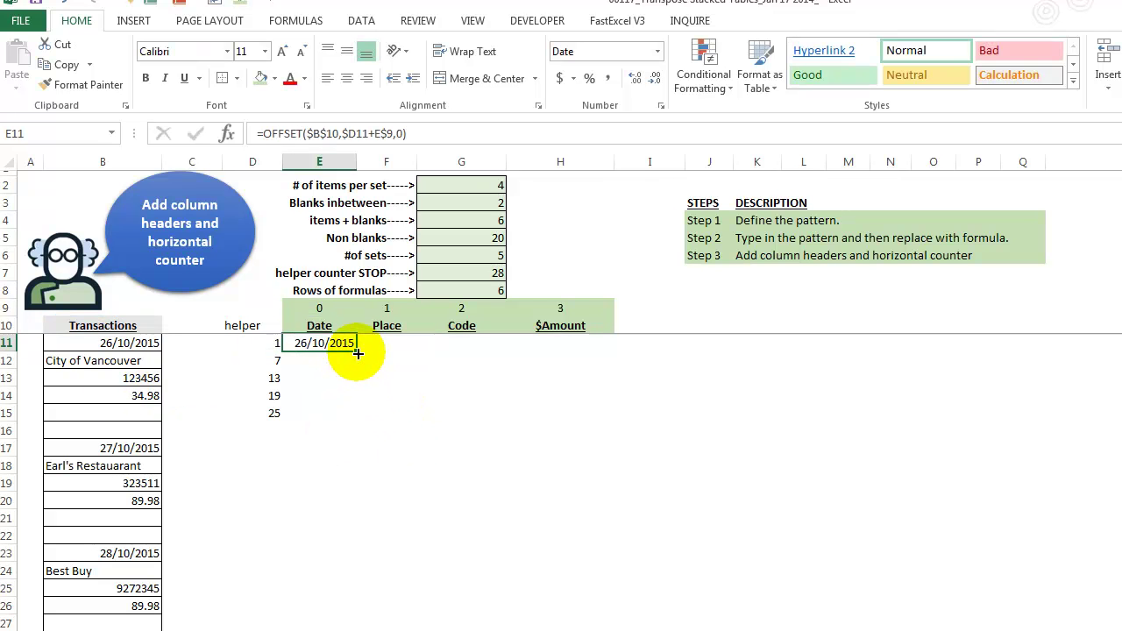
pyautogui.doubleClick(357, 351)
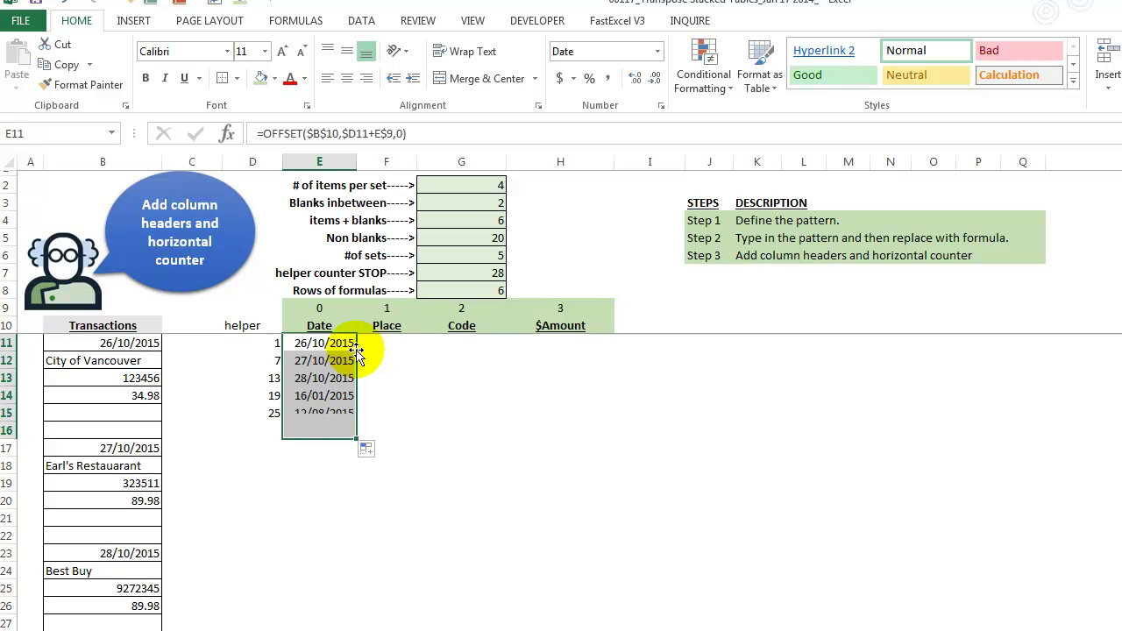
# Check the Date result in E16 against helper cell D16, the number of sets in G6 and the helper values in D11:D15.
pyautogui.click(309, 431)
pyautogui.click(241, 430)
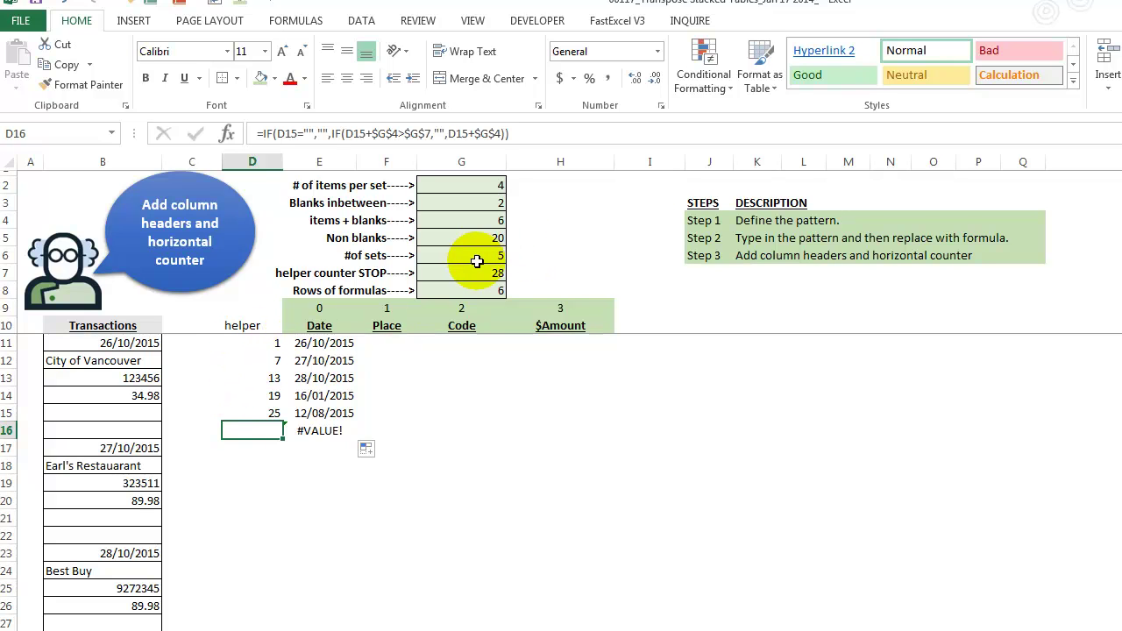
pyautogui.moveTo(476, 255); pyautogui.dragTo(334, 250)
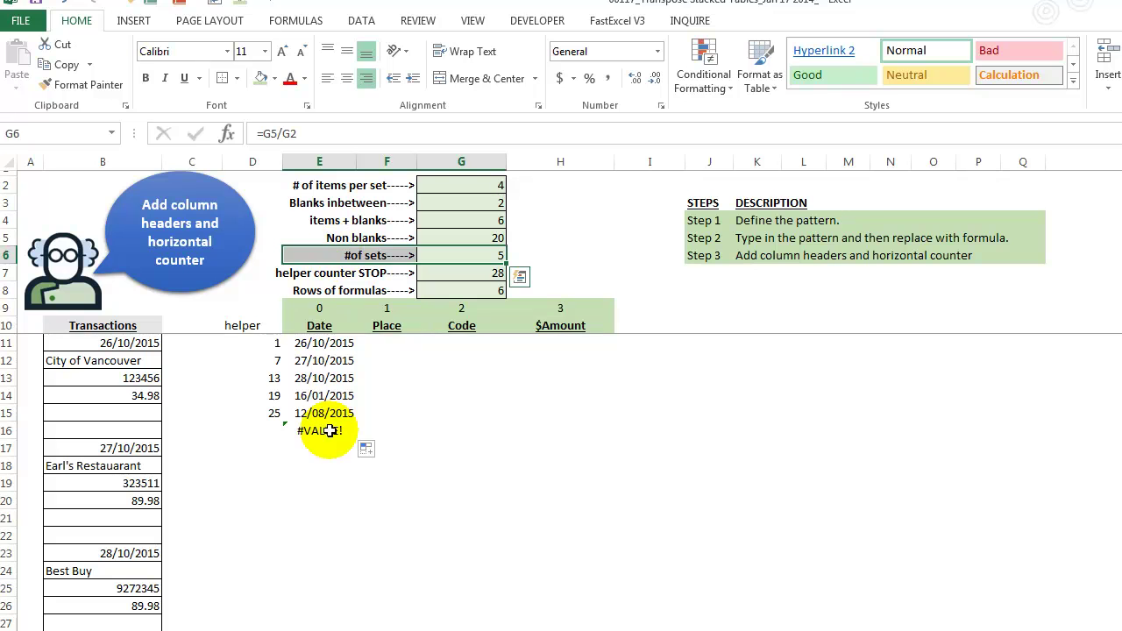
pyautogui.click(267, 346)
pyautogui.moveTo(268, 345); pyautogui.dragTo(279, 411)
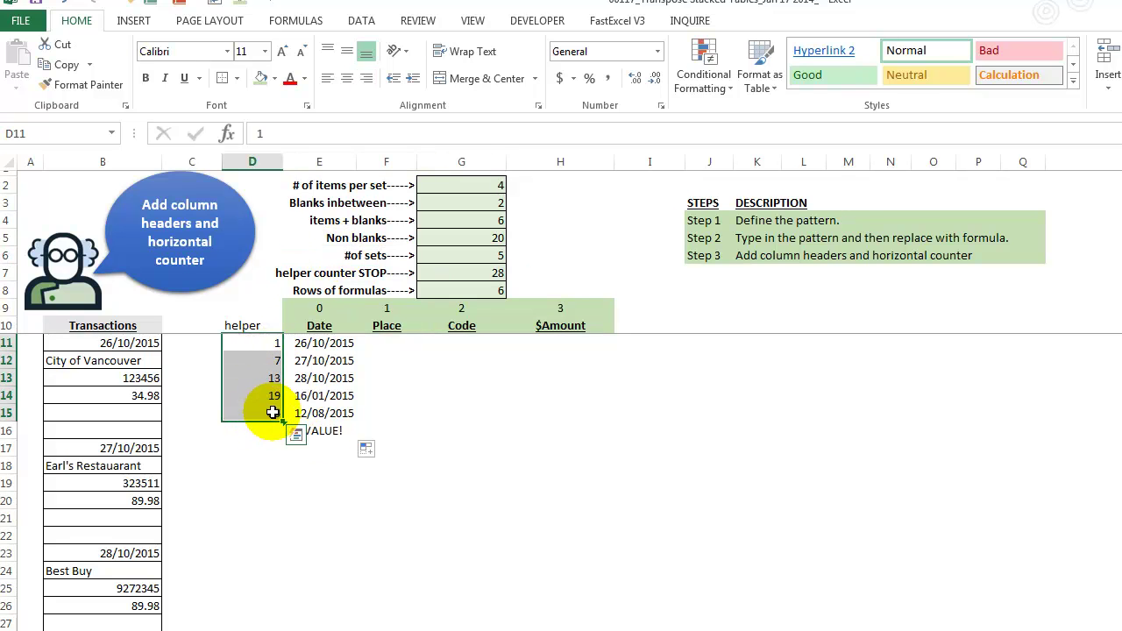
# Change the Date formula in E11 to =IF($D11="","",OFFSET($B$10,$D11+E$9,0)) and fill it down to E16.
pyautogui.click(320, 343)
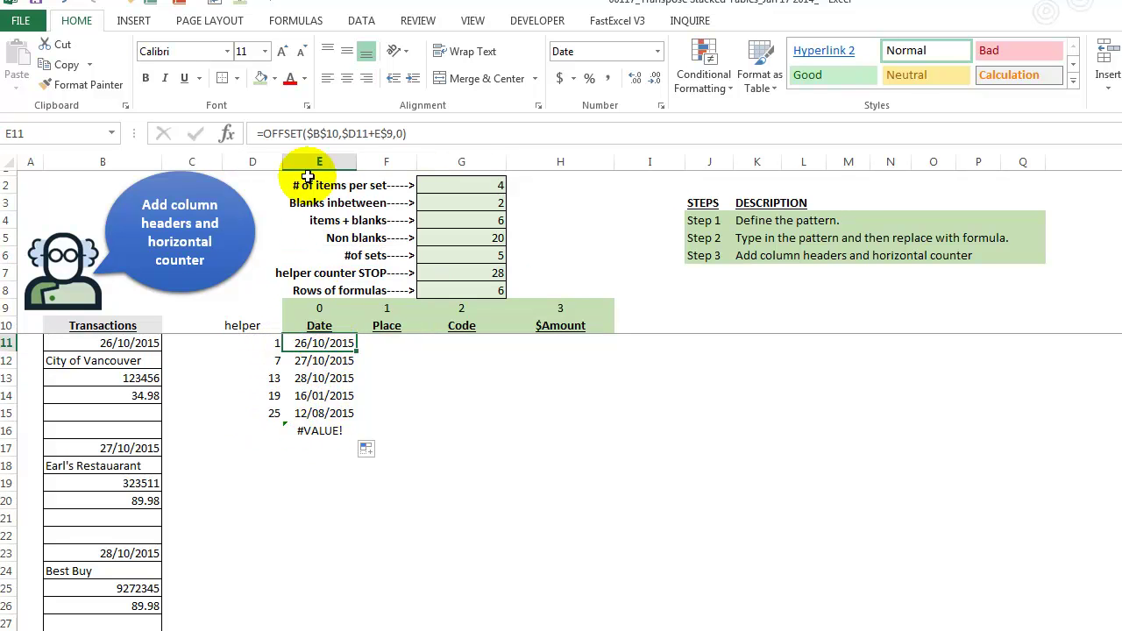
pyautogui.click(263, 133)
pyautogui.write('if(')
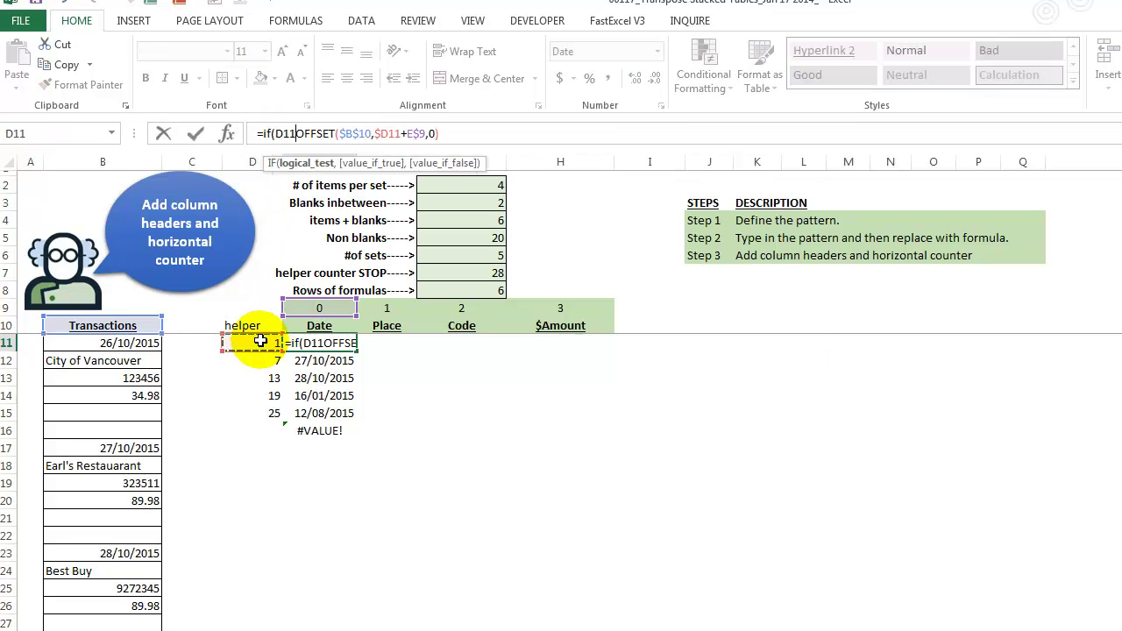
pyautogui.press('F4')
pyautogui.press('F4')
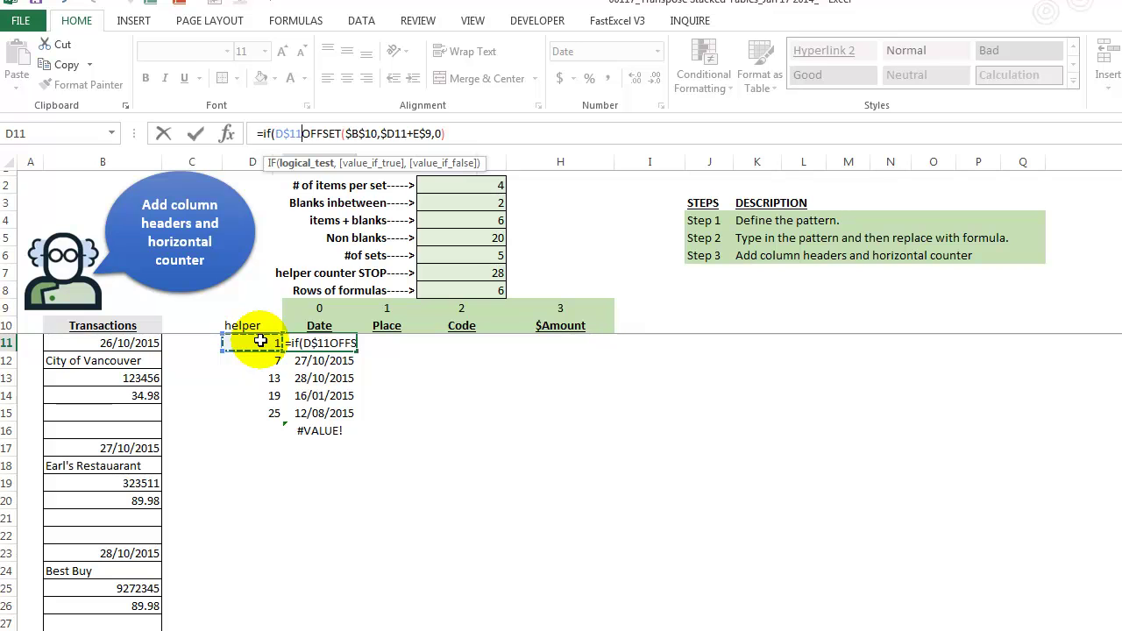
pyautogui.write('="')
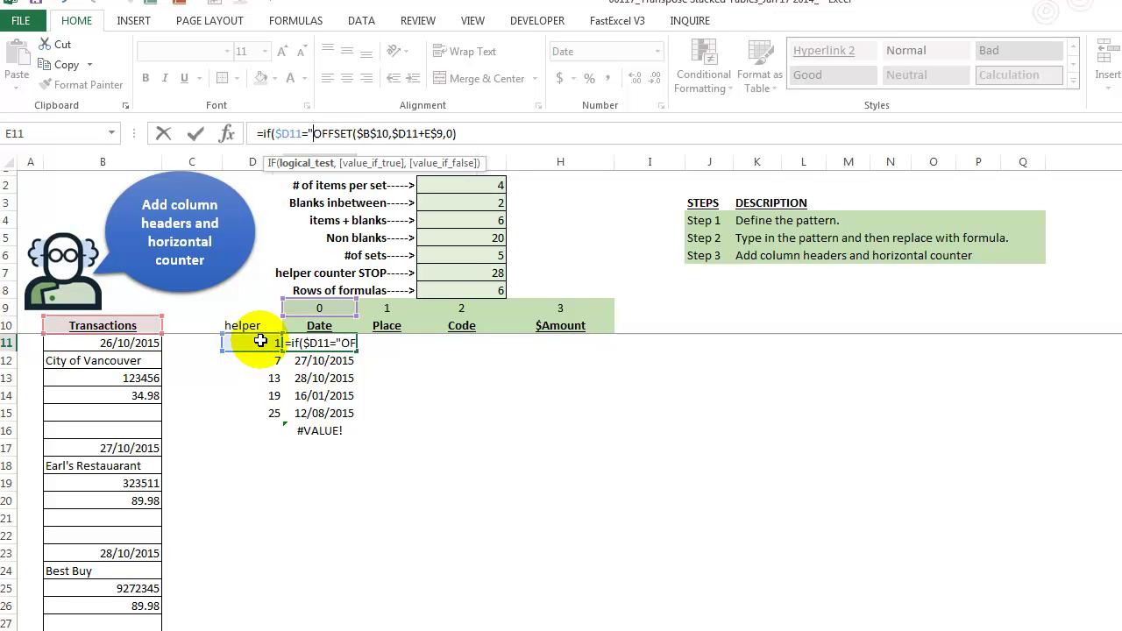
pyautogui.write('"')
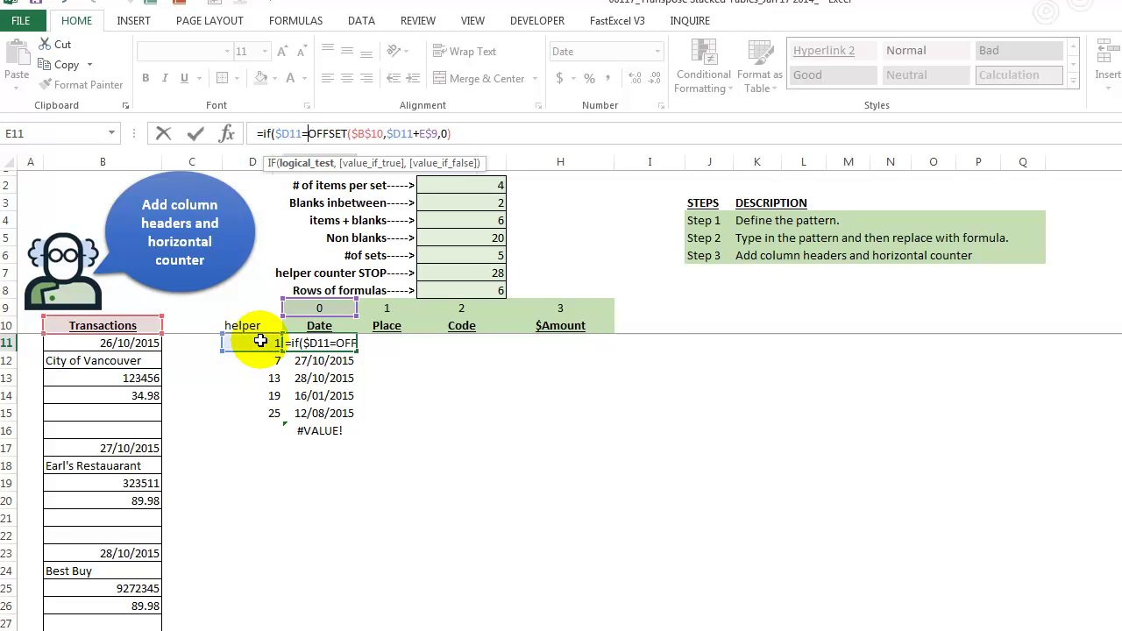
pyautogui.write('","",')
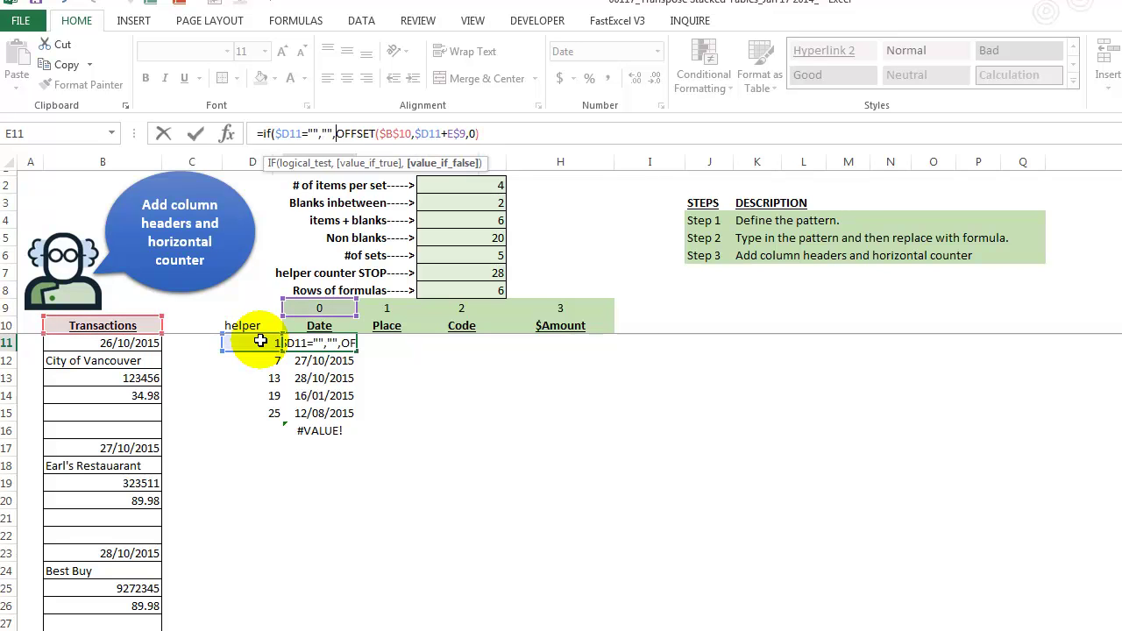
pyautogui.press('Return')
pyautogui.press('Return')
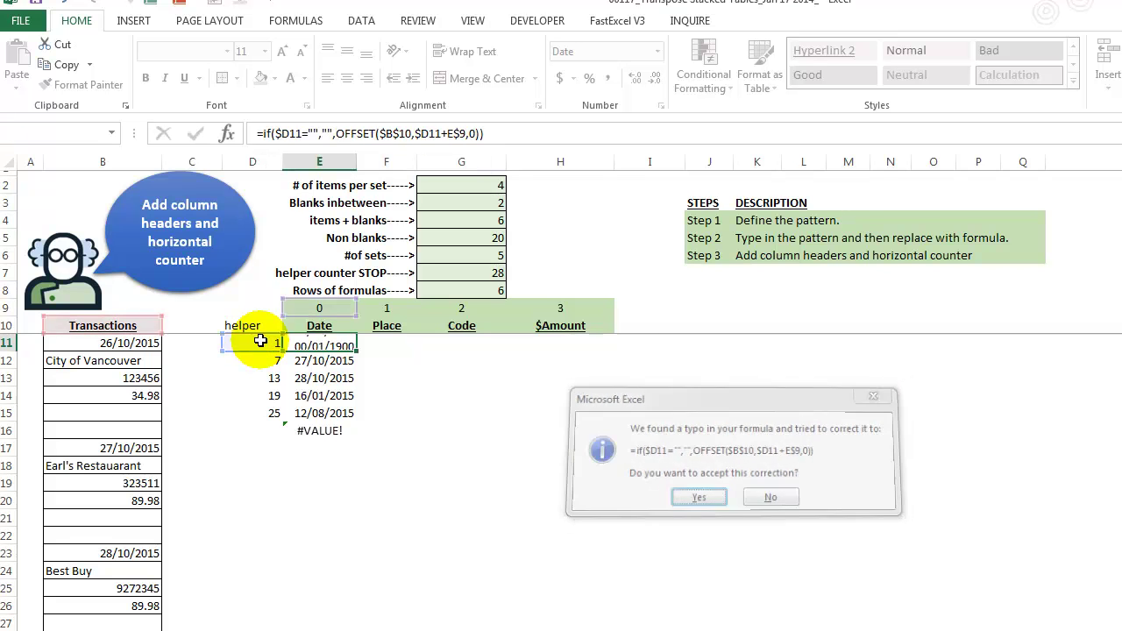
pyautogui.press('Up')
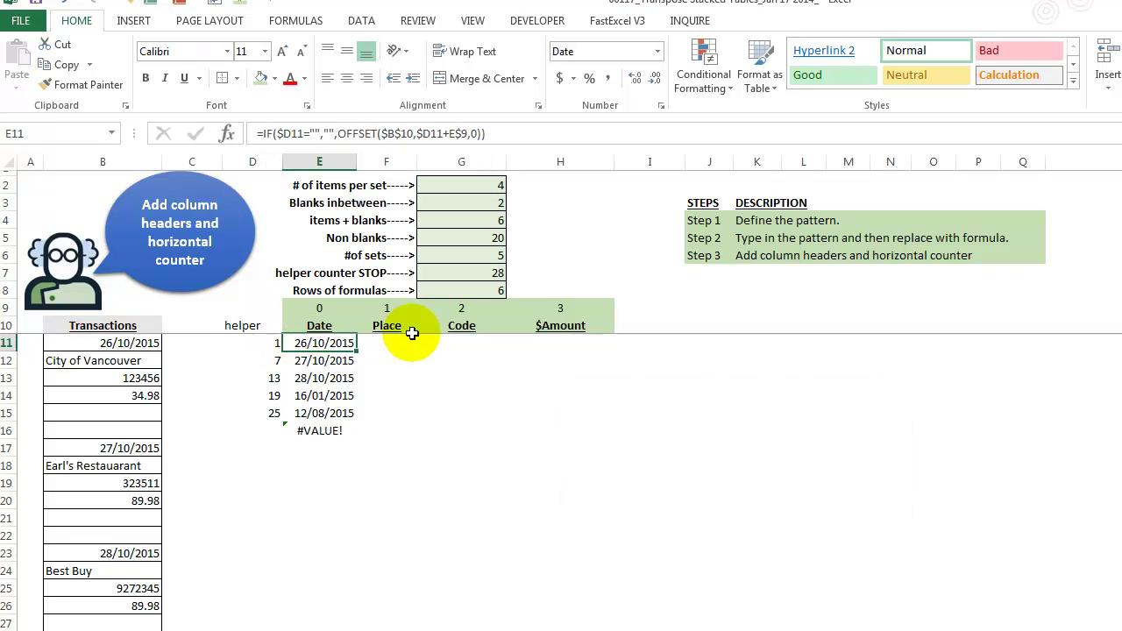
pyautogui.doubleClick(357, 351)
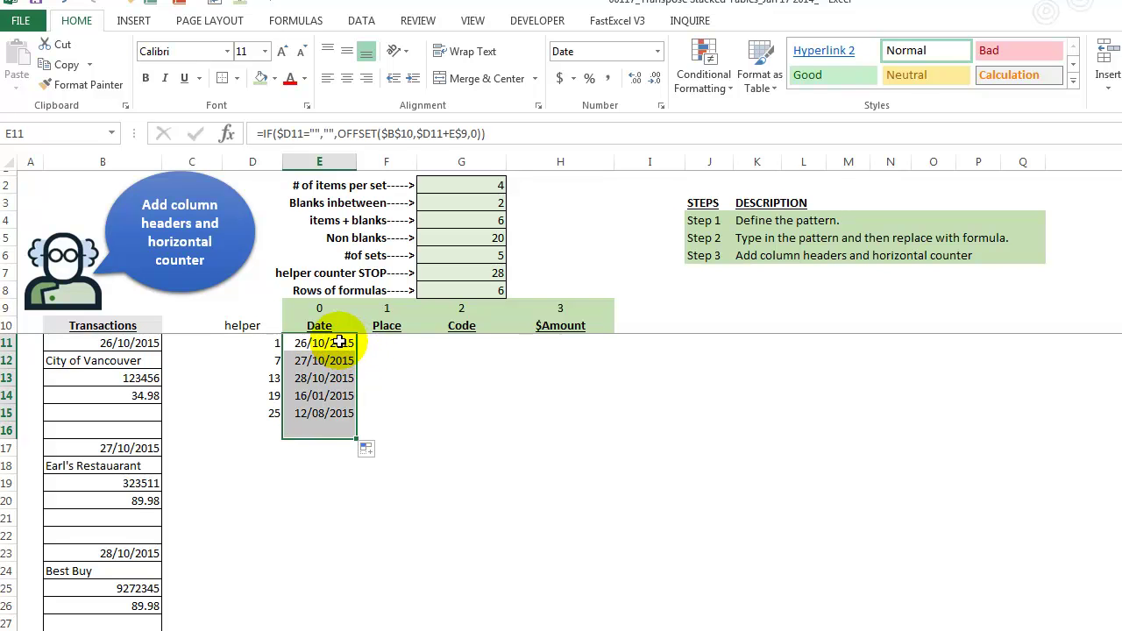
# Copy the Date formulas in E11:E16 and paste only the formulas into the Place, Code and $Amount columns, F11:H16.
pyautogui.click(339, 343)
pyautogui.keyDown('shift'); pyautogui.click(341, 430); pyautogui.keyUp('shift')
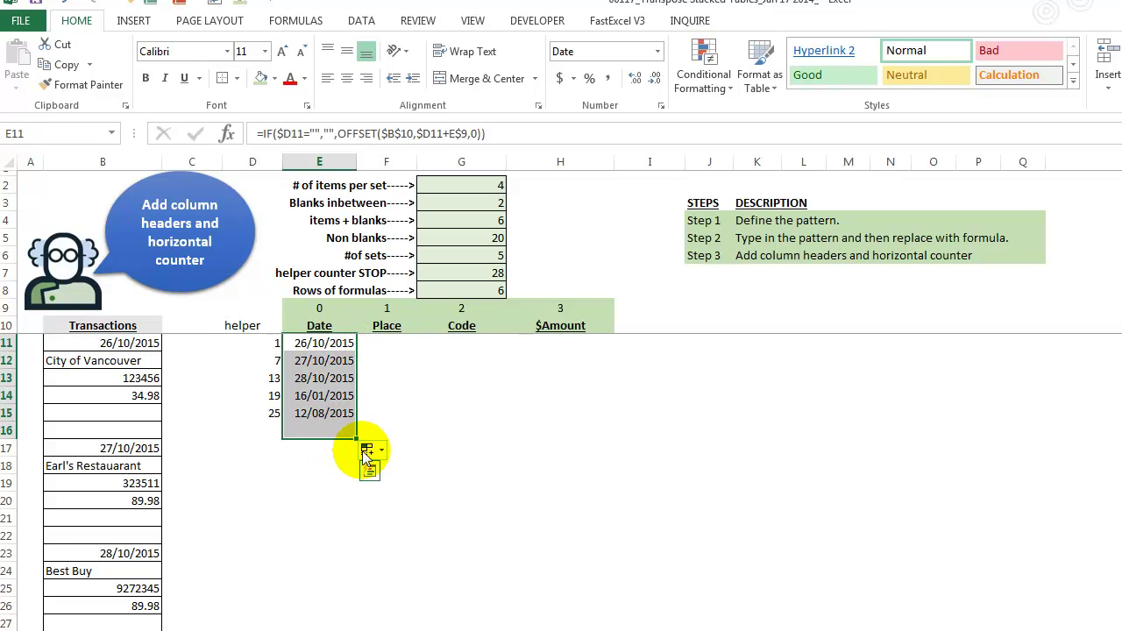
pyautogui.hotkey('ctrl', 'c')
pyautogui.moveTo(389, 343); pyautogui.dragTo(545, 434)
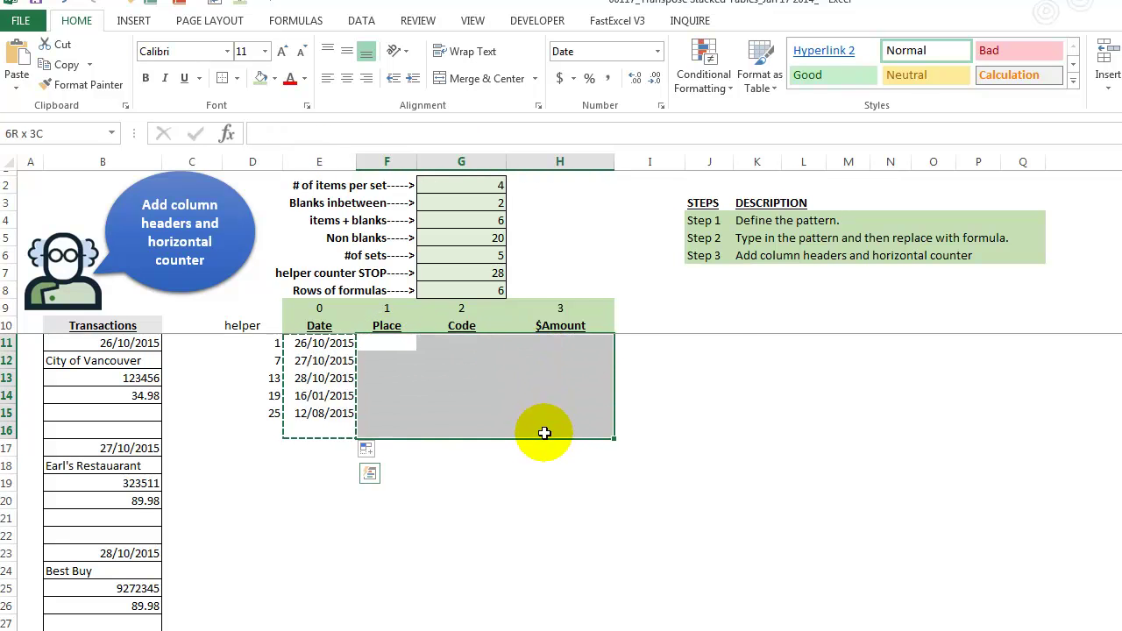
pyautogui.rightClick(519, 377)
pyautogui.click(611, 462)
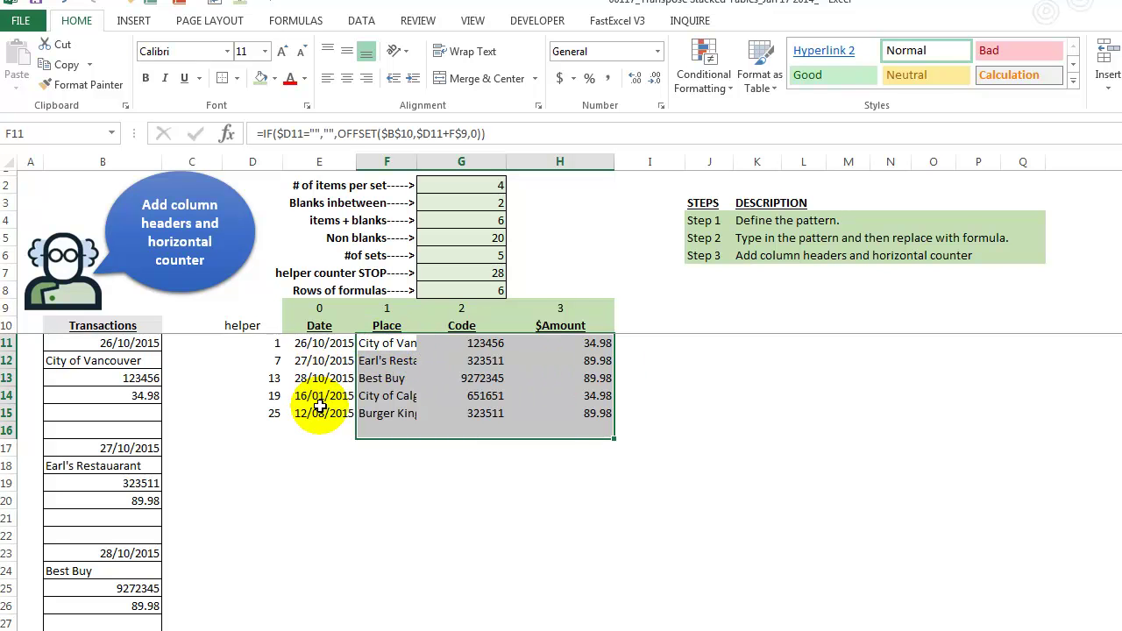
# Compare the last transposed row with the last transaction set in column B.
pyautogui.click(381, 416)
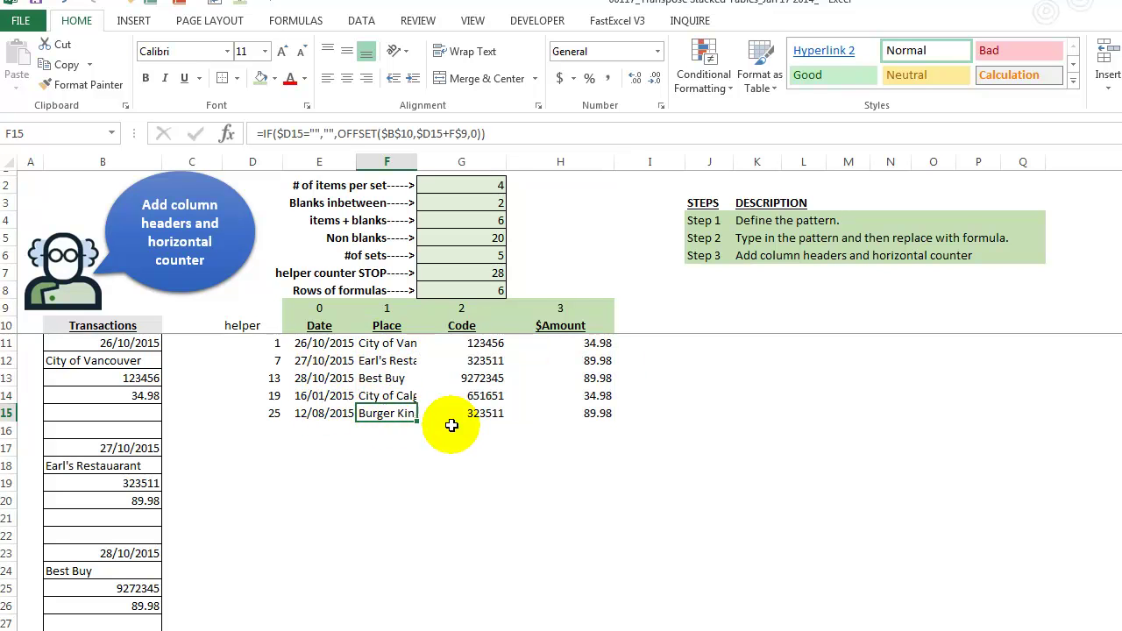
pyautogui.scroll(-2, 528, 508)
pyautogui.scroll(-5, 528, 508)
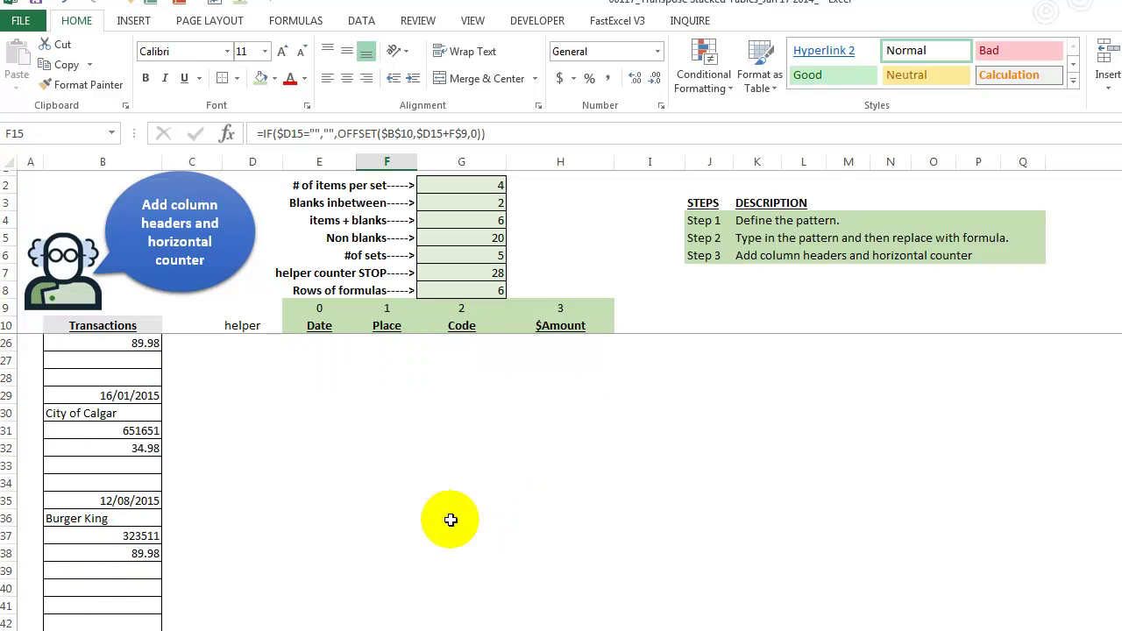
pyautogui.scroll(5, 241, 535)
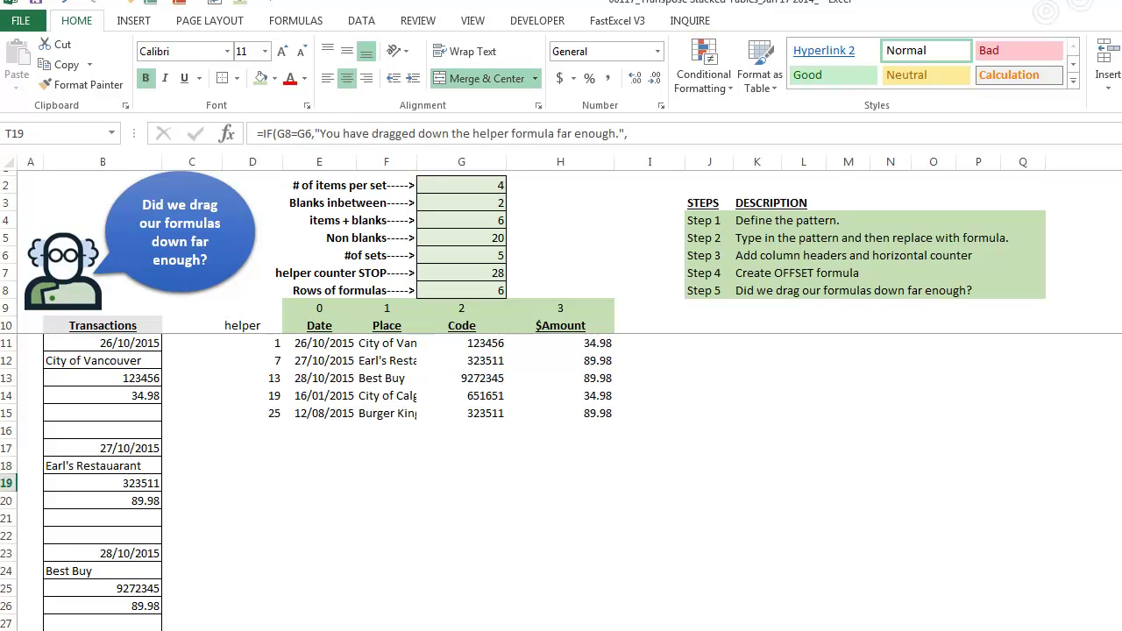
# Paste the message formula from T19, which compares G8 with G6, into J10 below the steps list.
pyautogui.click(726, 325)
pyautogui.hotkey('ctrl', 'v')
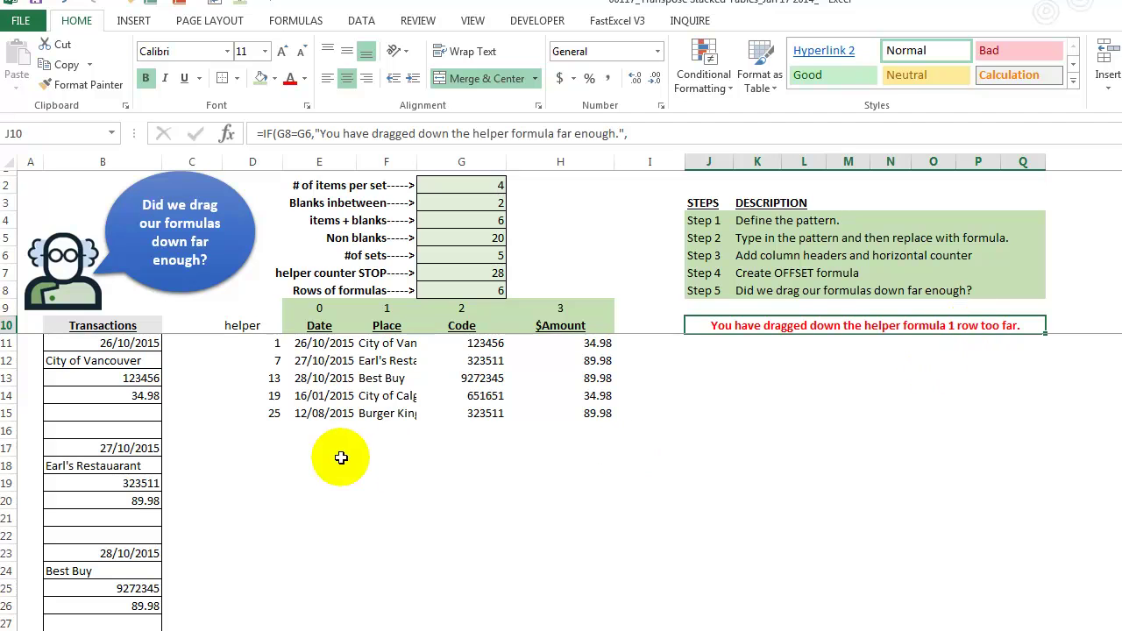
# Examine the helper and table cells in rows 15 to 17 to see how far down the formulas extend.
pyautogui.click(279, 415)
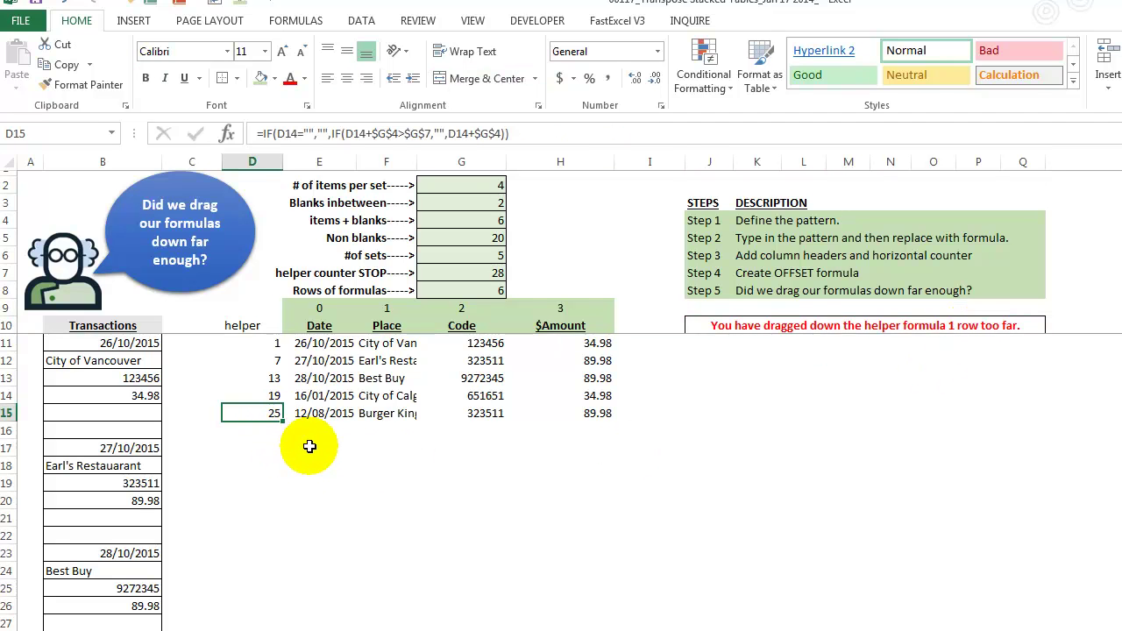
pyautogui.press('Right')
pyautogui.press('Right')
pyautogui.press('Right')
pyautogui.press('Right')
pyautogui.press('Right')
pyautogui.press('Left')
pyautogui.press('Left')
pyautogui.press('Left')
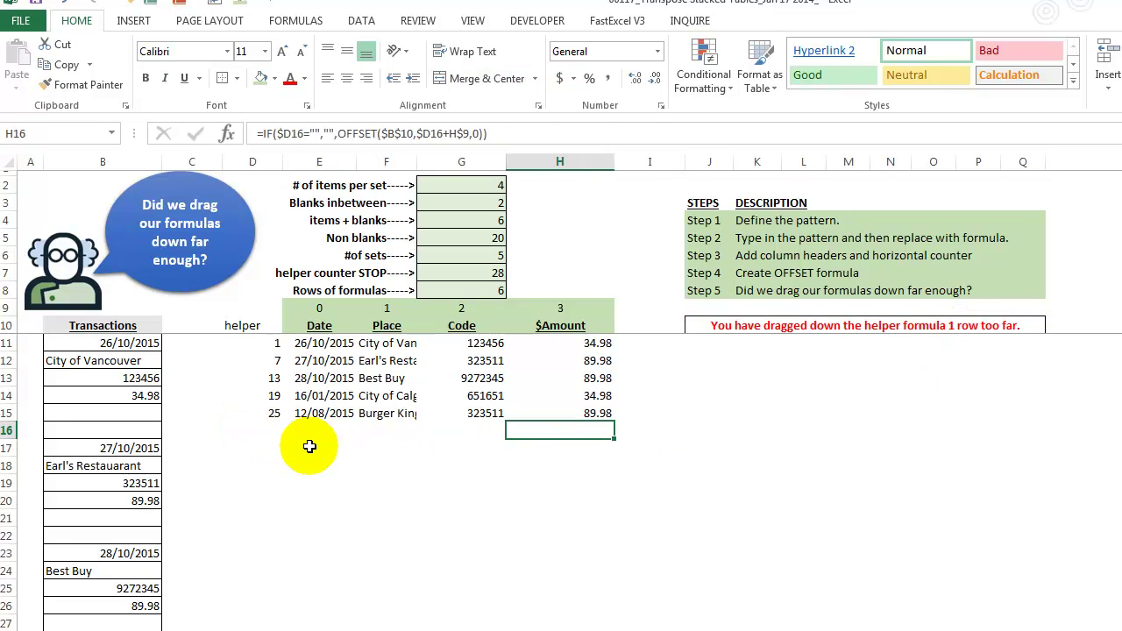
pyautogui.press('Left')
pyautogui.press('Left')
pyautogui.press('Down')
pyautogui.press('Right')
pyautogui.press('Right')
pyautogui.press('Right')
pyautogui.press('Right')
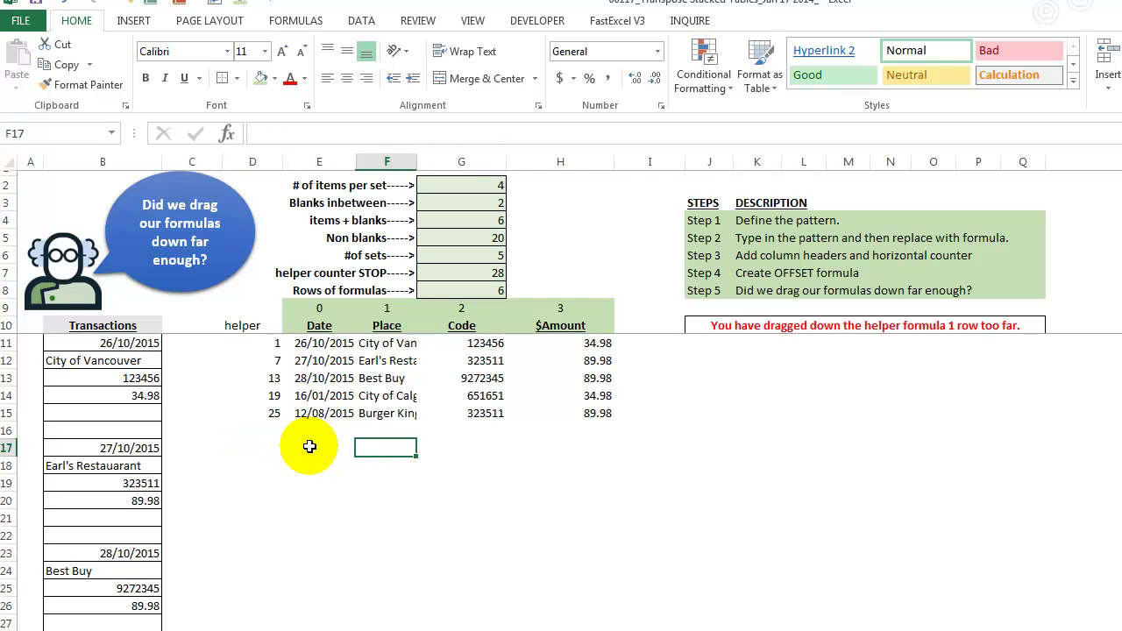
pyautogui.press('Left')
pyautogui.press('Left')
pyautogui.press('Left')
pyautogui.press('Left')
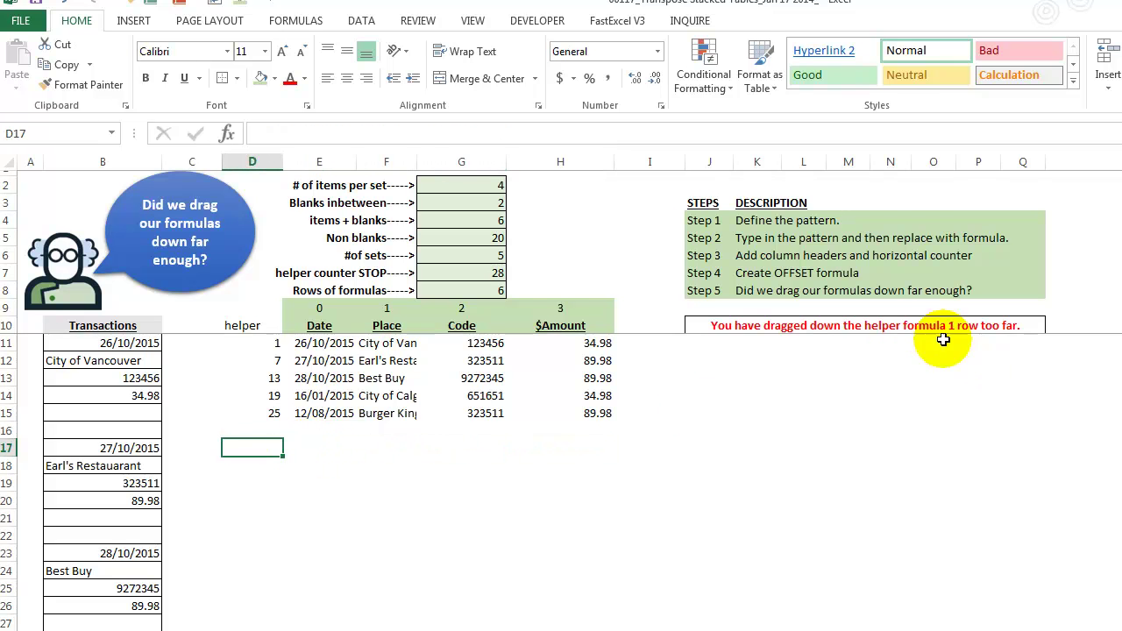
# Delete the surplus formulas in D16:H16.
pyautogui.click(263, 429)
pyautogui.keyDown('shift'); pyautogui.click(591, 429); pyautogui.keyUp('shift')
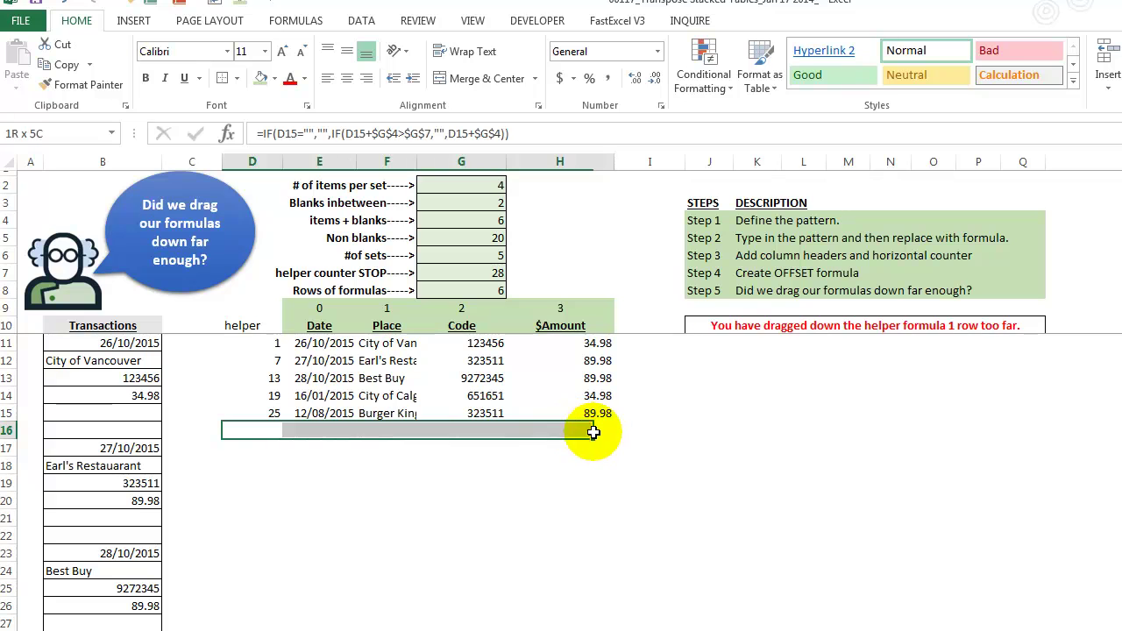
pyautogui.press('Delete')
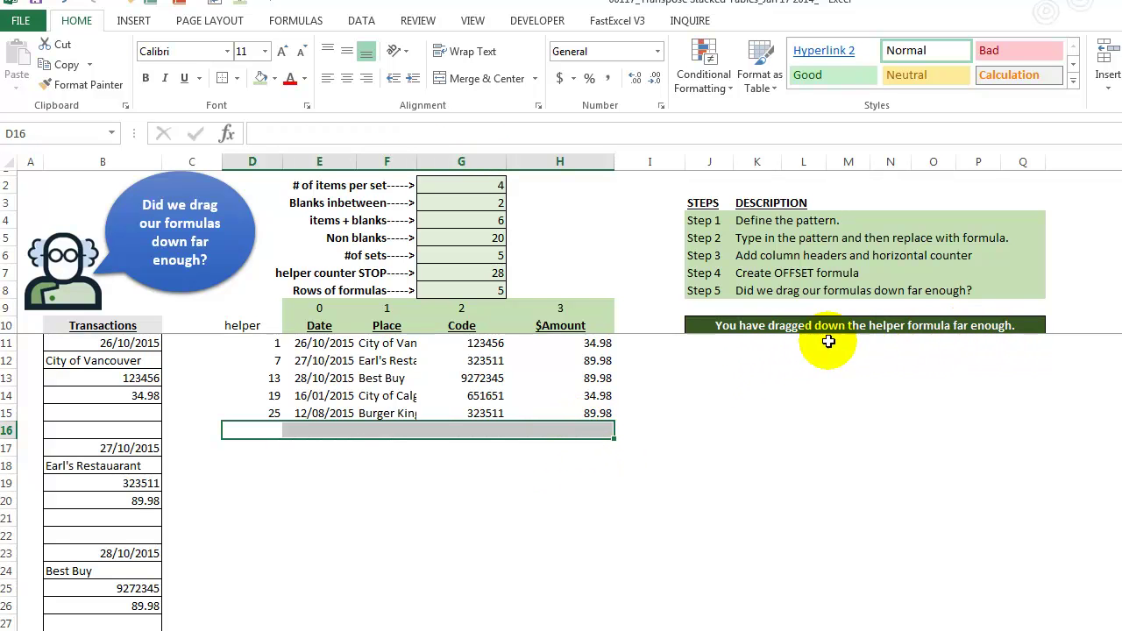
# Fill the formulas in D15:H15 down to row 38 to test the message in J10.
pyautogui.click(263, 413)
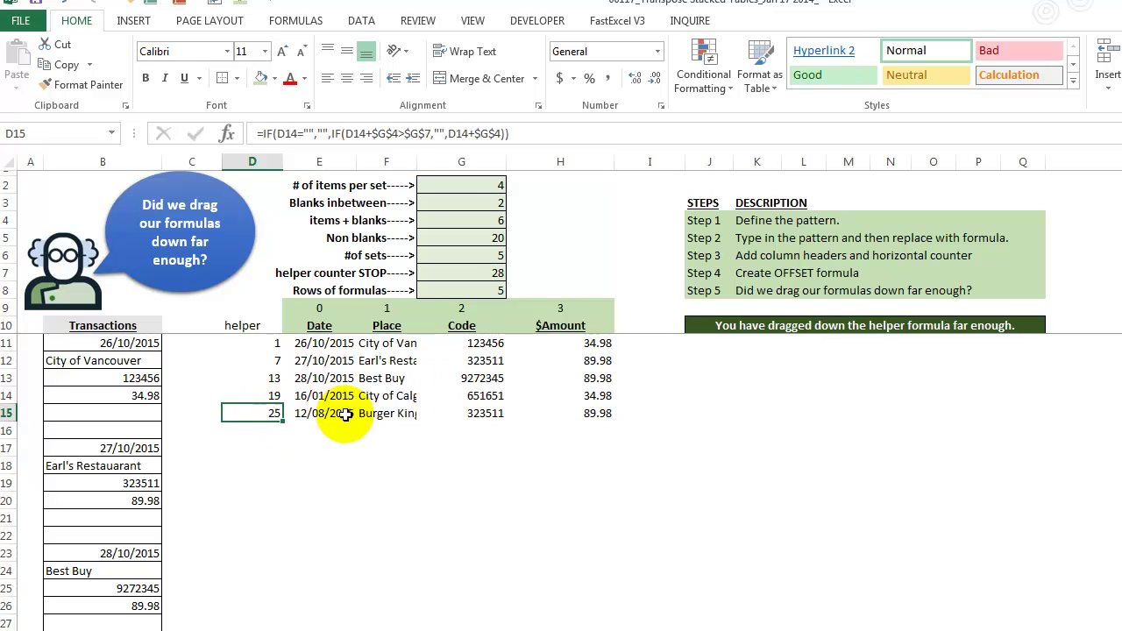
pyautogui.keyDown('shift'); pyautogui.click(601, 416); pyautogui.keyUp('shift')
pyautogui.moveTo(616, 425); pyautogui.dragTo(614, 630)
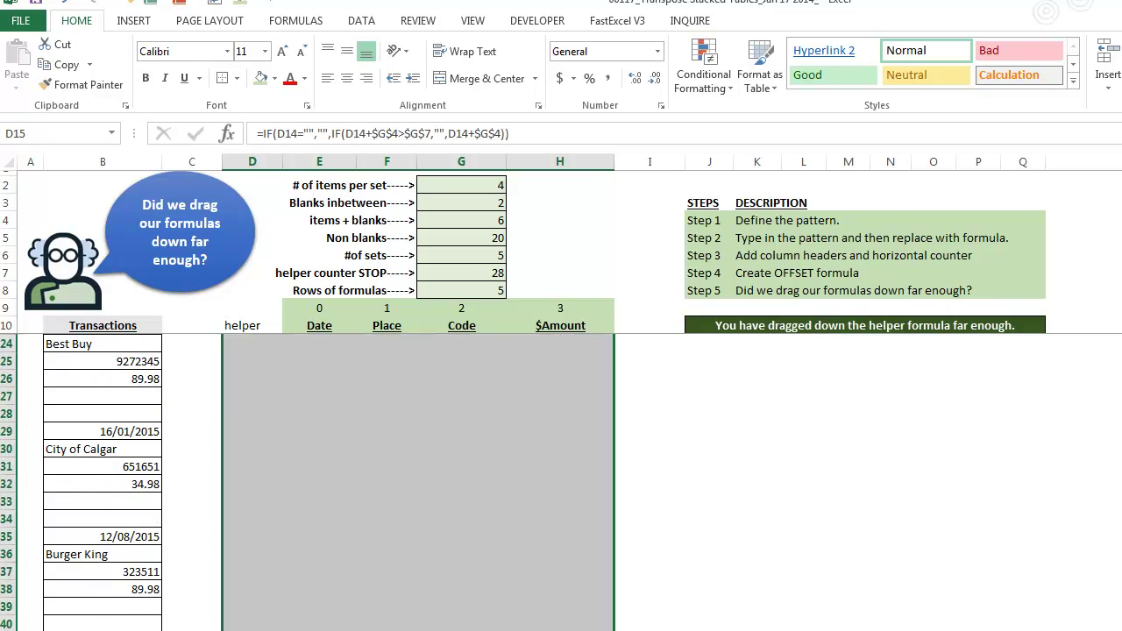
pyautogui.scroll(4, 507, 481)
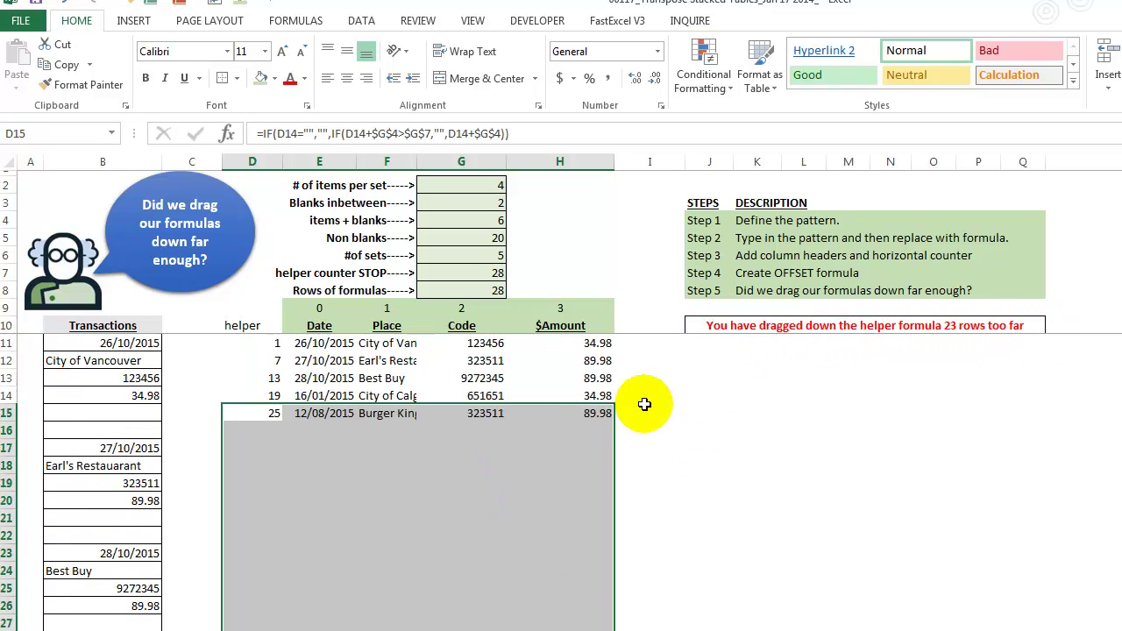
# Clear the surplus formulas from D16:H38.
pyautogui.click(264, 429)
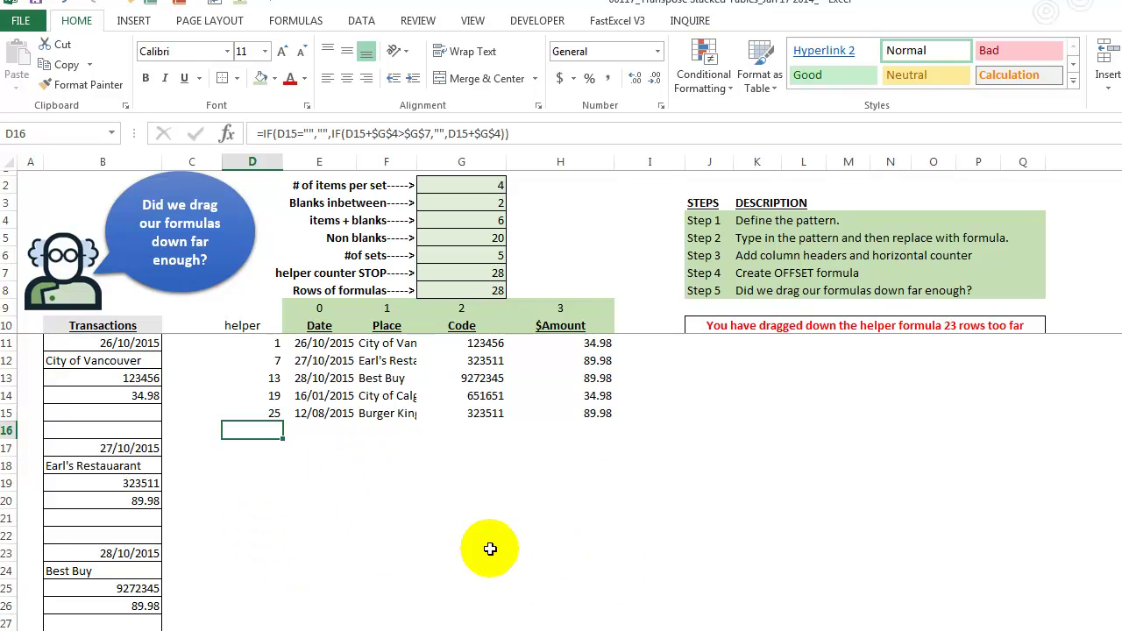
pyautogui.hotkey('ctrl', 'v')
pyautogui.hotkey('ctrl', 'shift', 'Down')
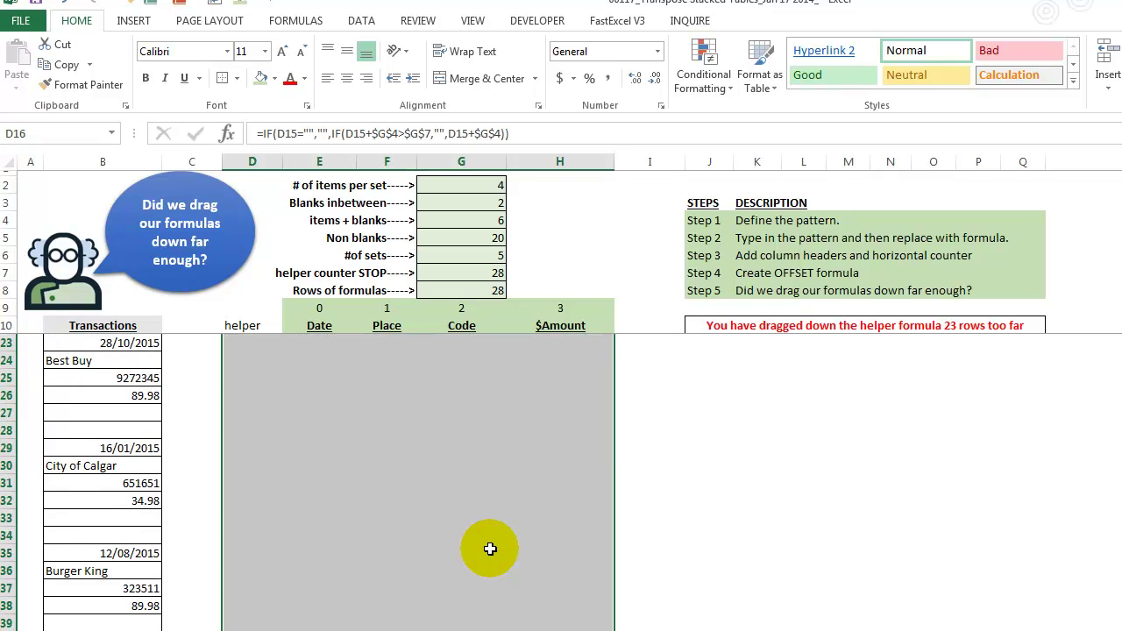
pyautogui.press('Delete')
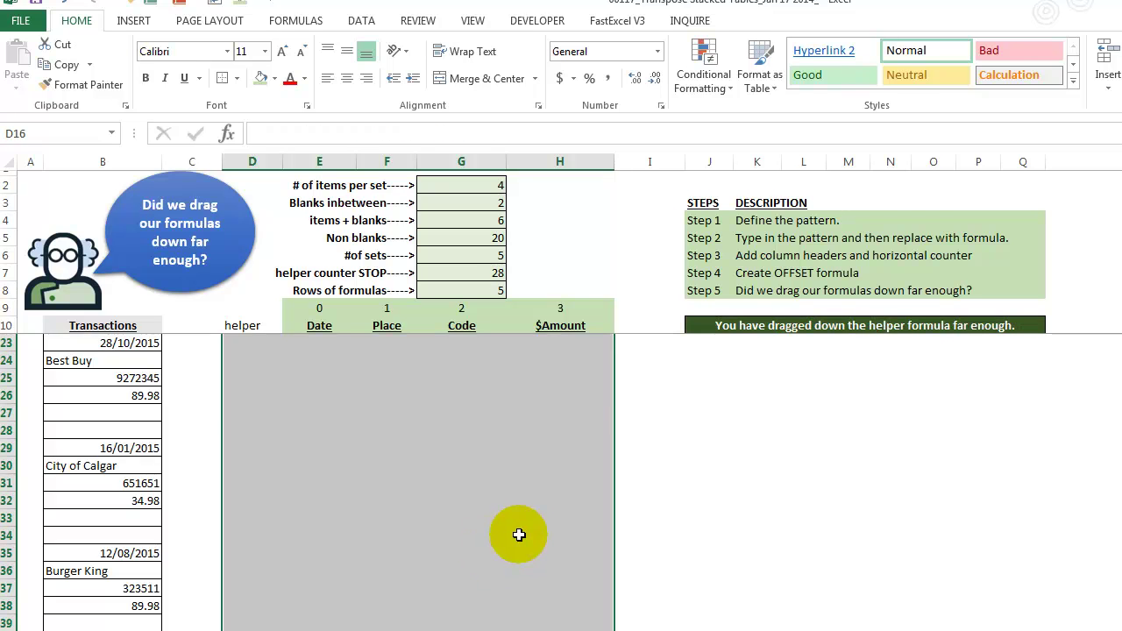
pyautogui.scroll(4, 514, 532)
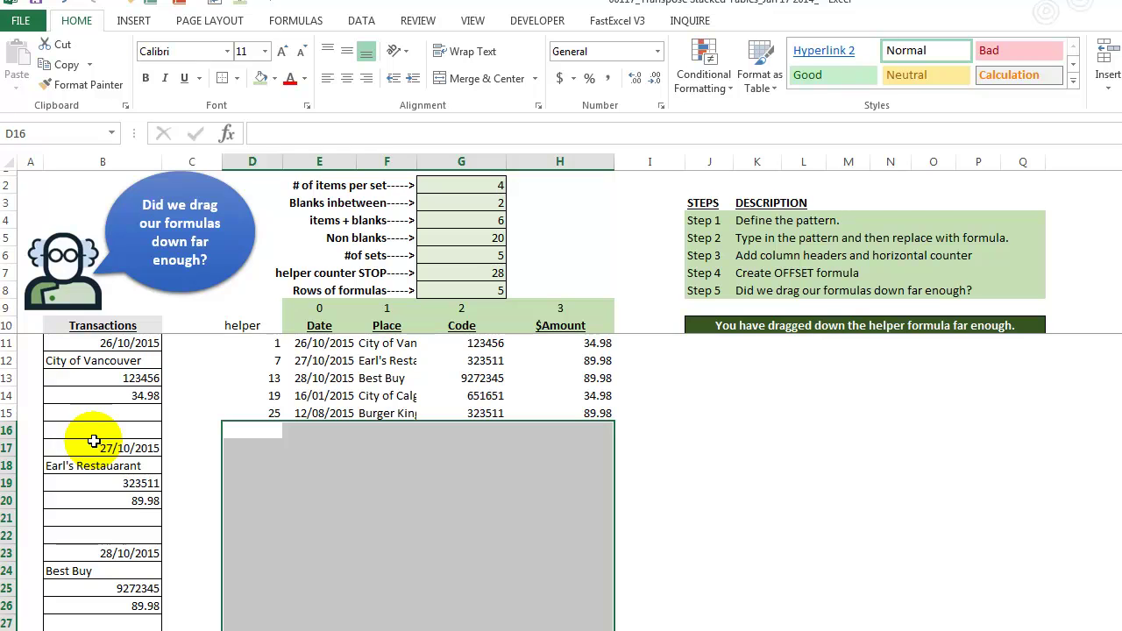
# Copy the second transaction set with its trailing blanks, B17:B22, and paste it as a new set starting at B41.
pyautogui.moveTo(103, 451); pyautogui.dragTo(100, 531)
pyautogui.hotkey('ctrl', 'c')
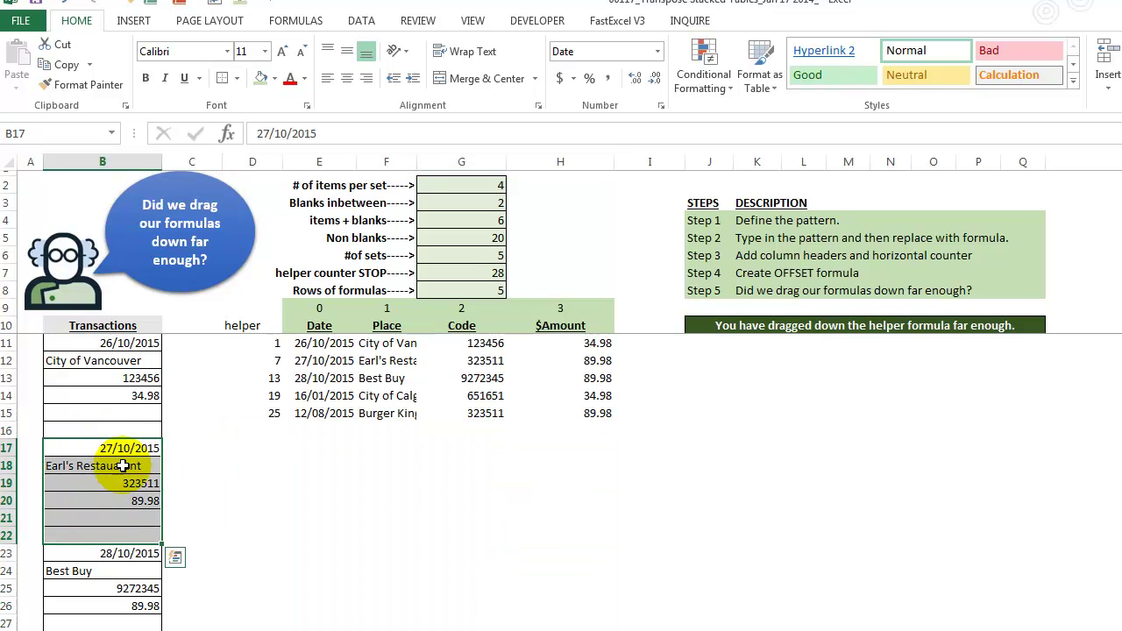
pyautogui.scroll(-7, 123, 465)
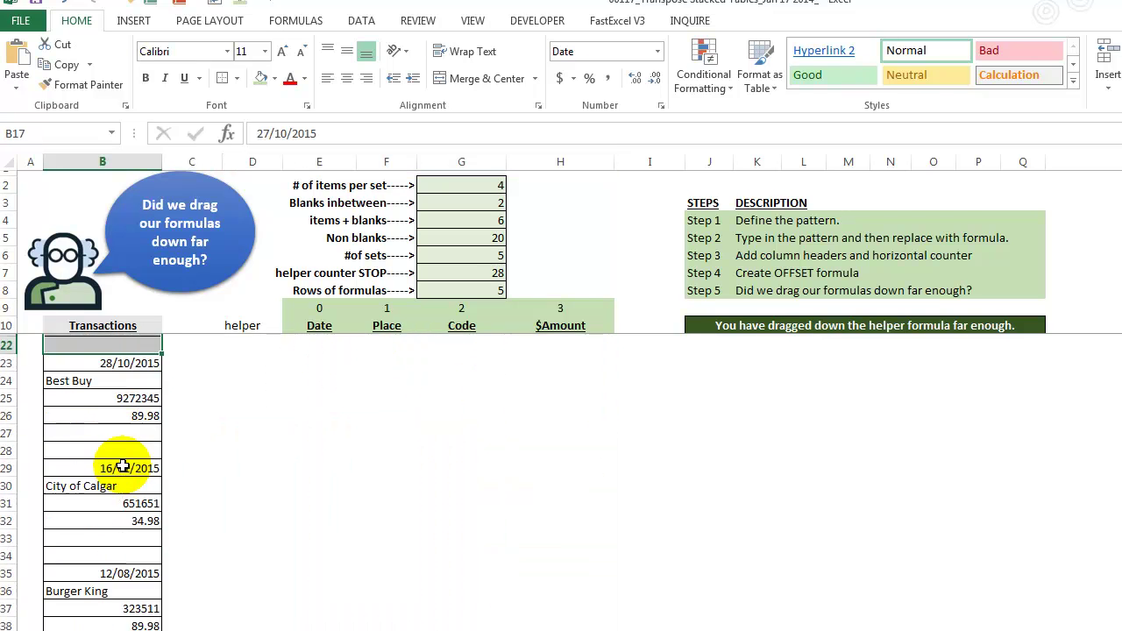
pyautogui.click(134, 468)
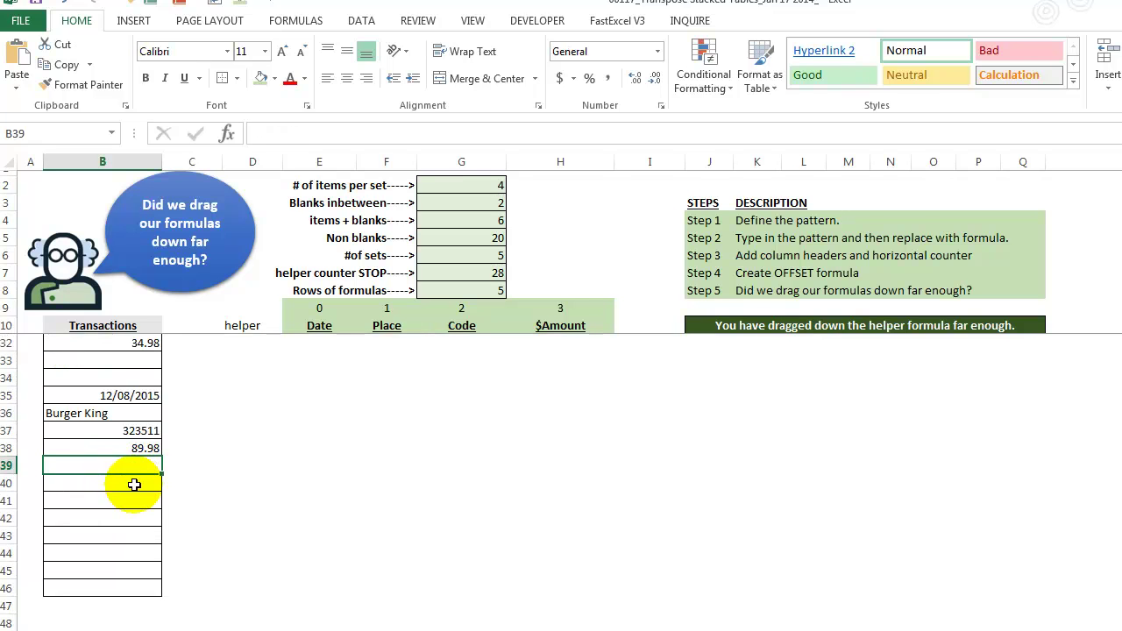
pyautogui.click(136, 483)
pyautogui.click(139, 518)
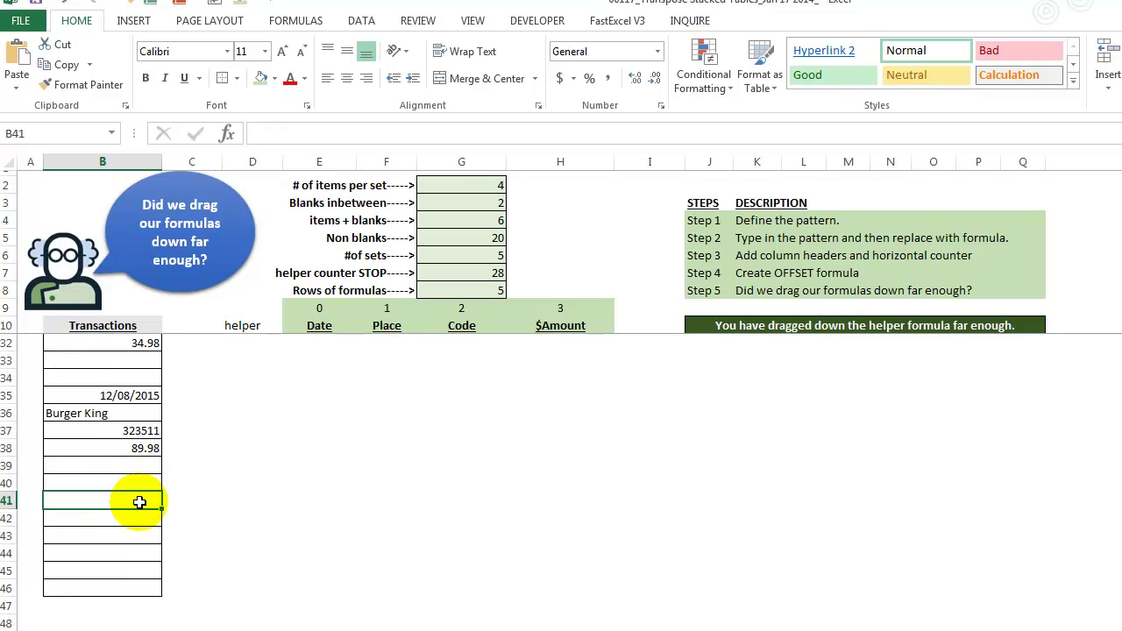
pyautogui.hotkey('ctrl', 'v')
pyautogui.scroll(7, 186, 512)
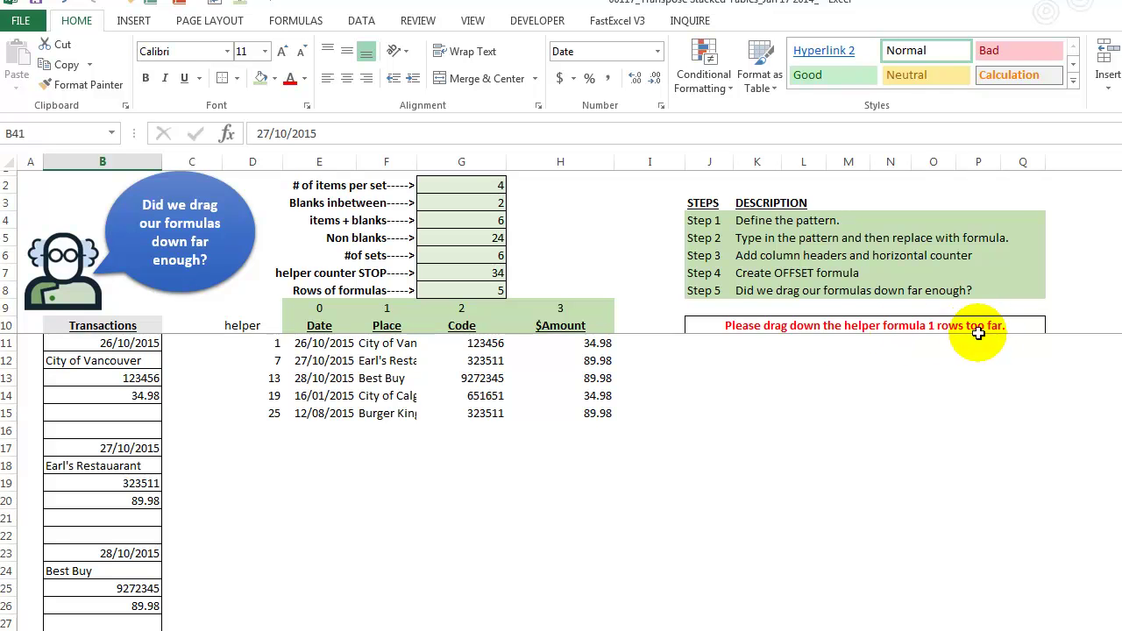
# Fill the helper and table formulas in D15:H15 down one row to row 16 for the added transaction set.
pyautogui.click(266, 431)
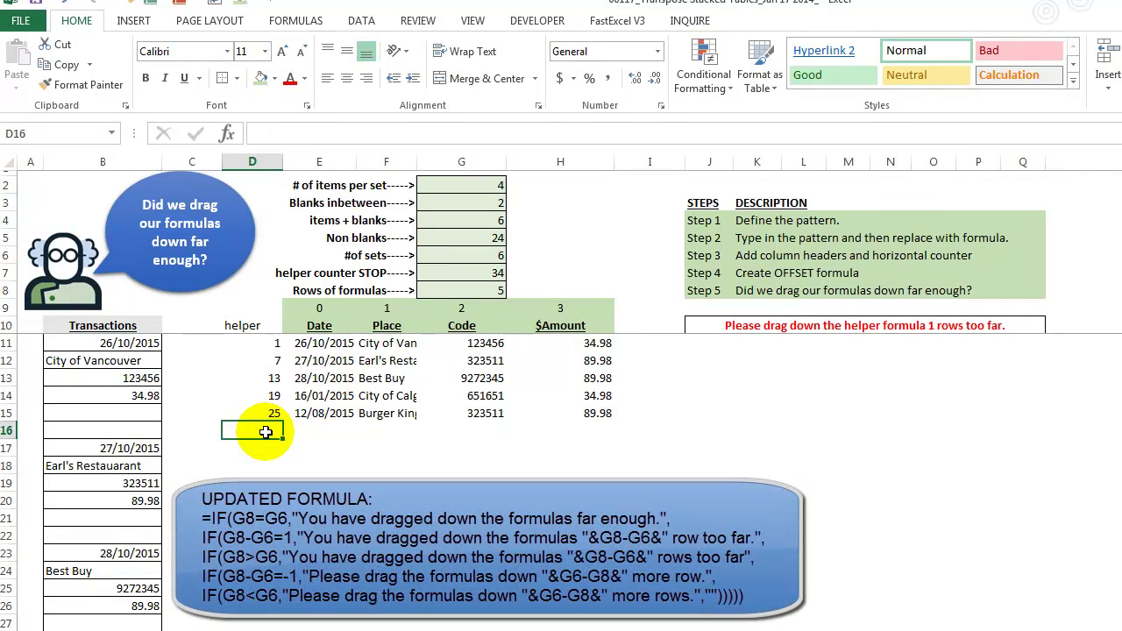
pyautogui.click(269, 418)
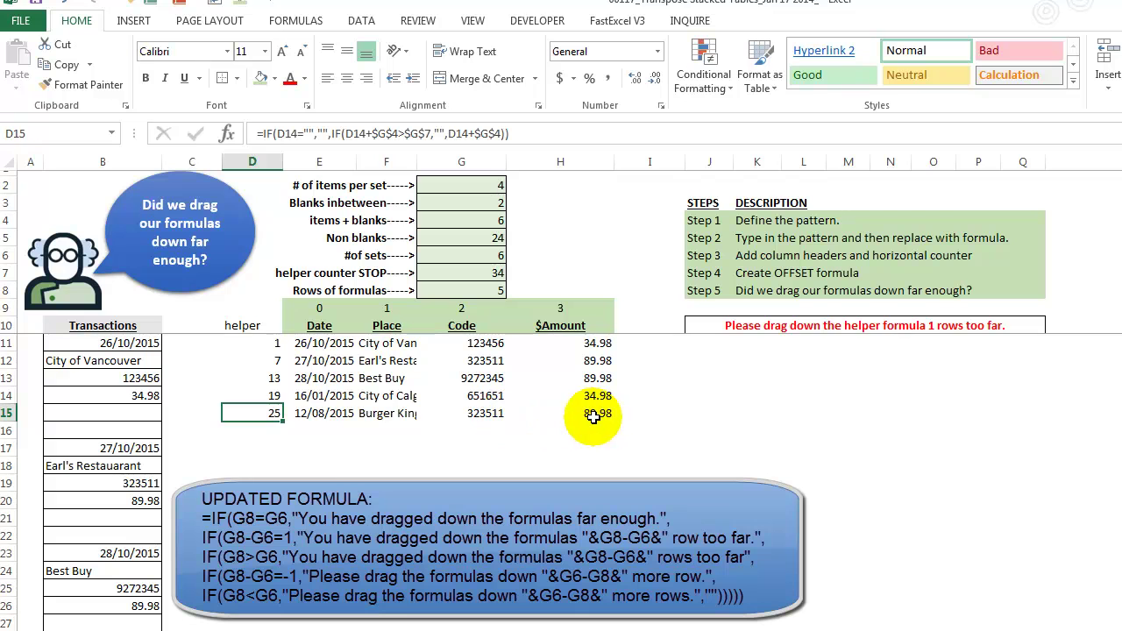
pyautogui.keyDown('shift'); pyautogui.click(570, 420); pyautogui.keyUp('shift')
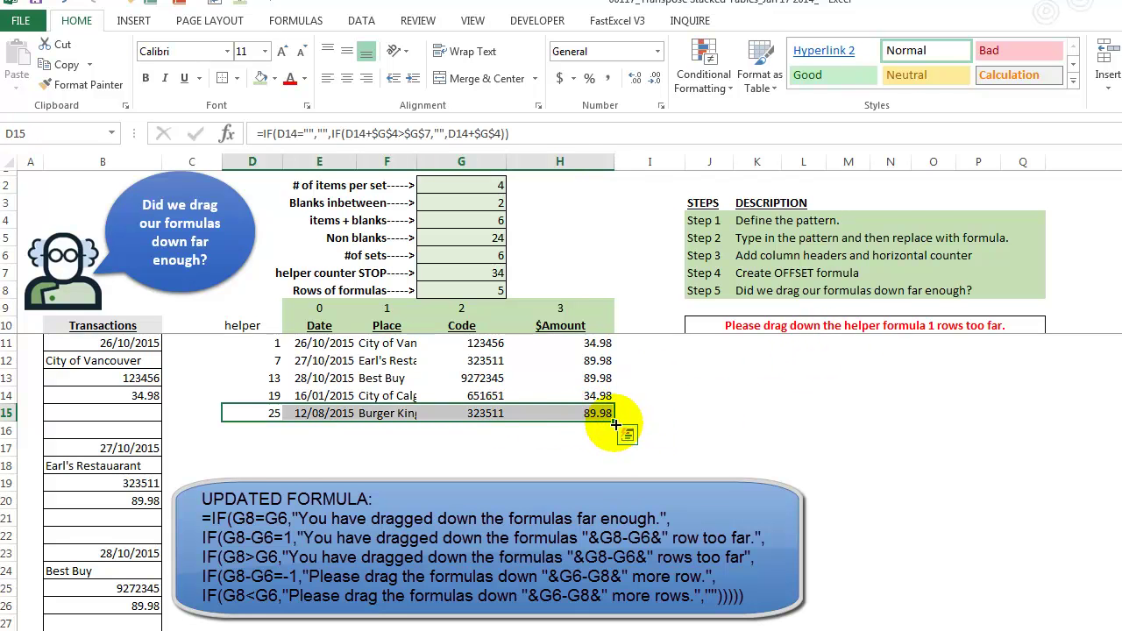
pyautogui.moveTo(616, 425); pyautogui.dragTo(621, 447)
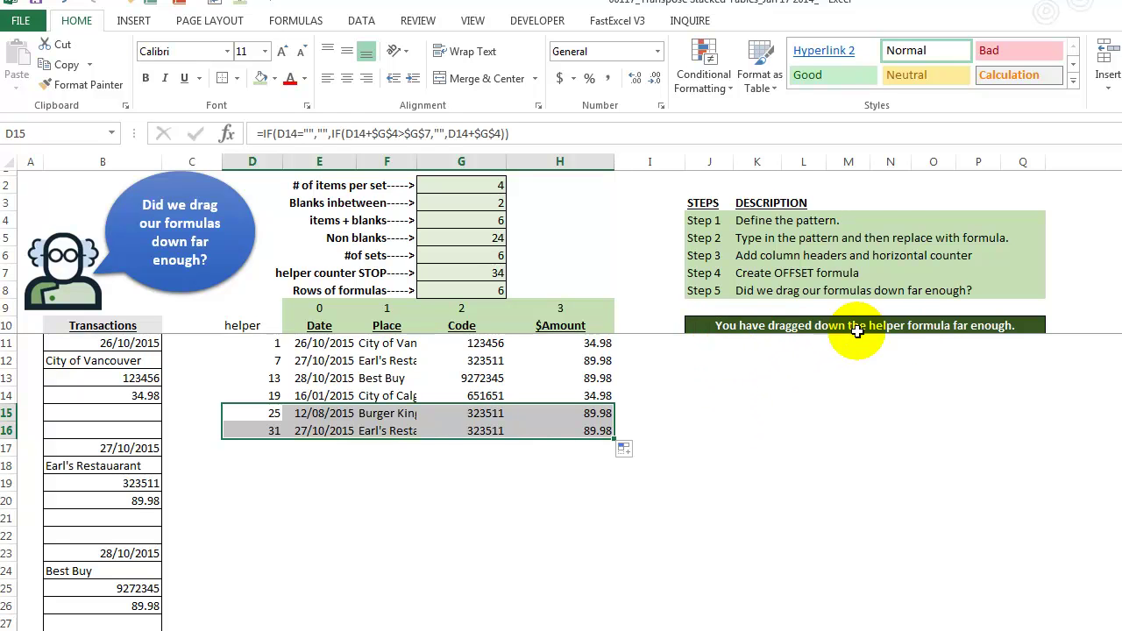
# Compare the number of sets in G6 with the rows of formulas counted in G8.
pyautogui.click(465, 292)
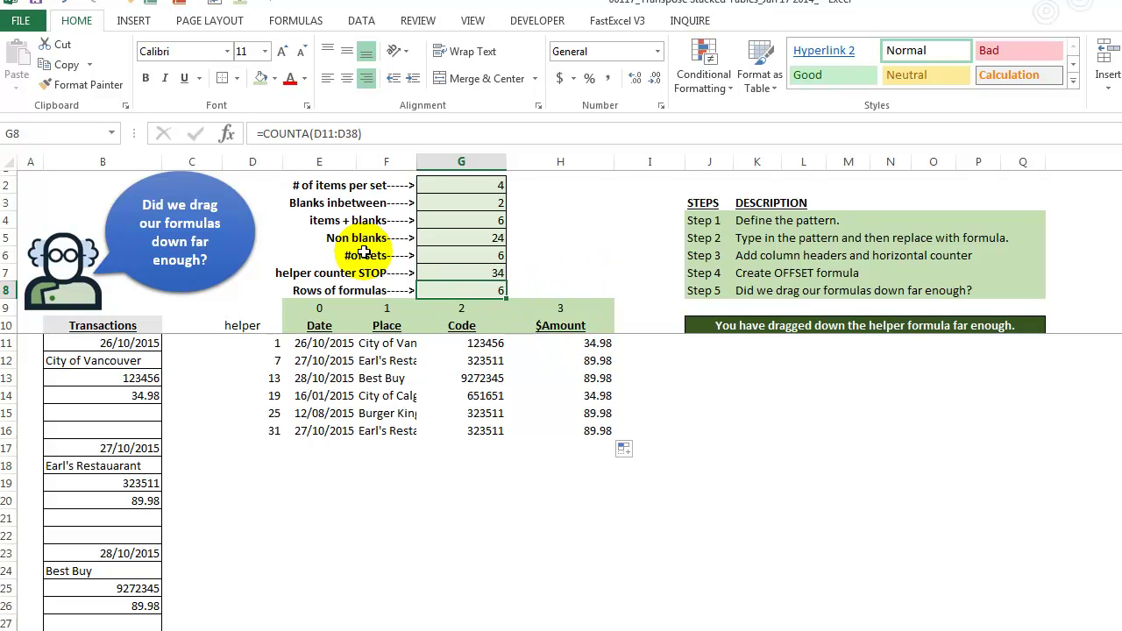
pyautogui.click(413, 254)
pyautogui.moveTo(414, 254); pyautogui.dragTo(463, 283)
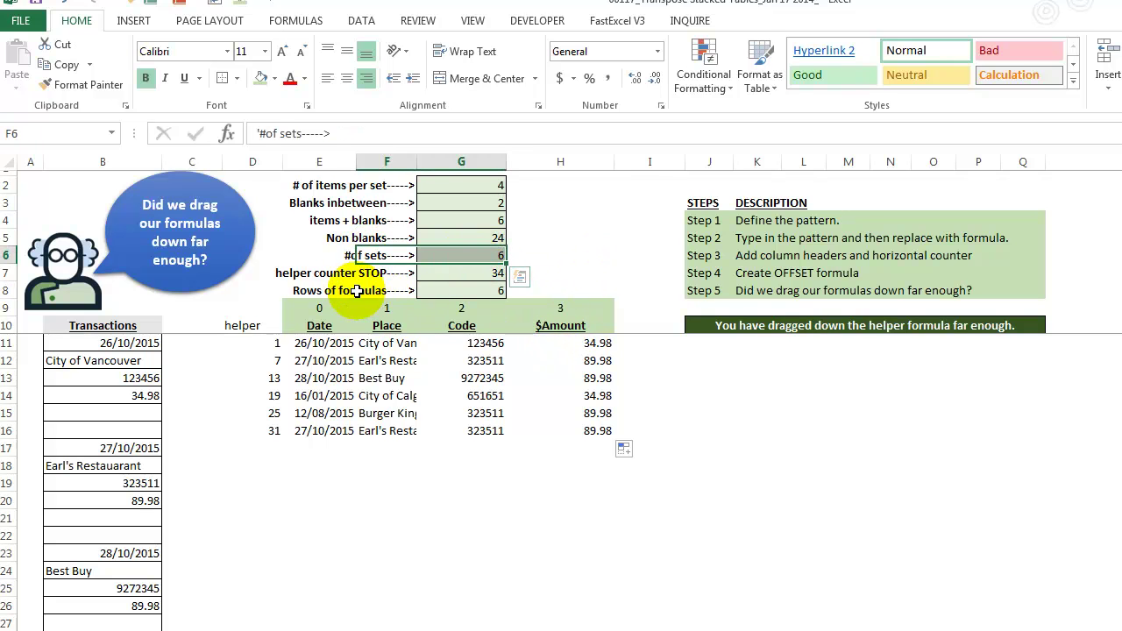
pyautogui.click(370, 291)
pyautogui.moveTo(306, 290); pyautogui.dragTo(471, 290)
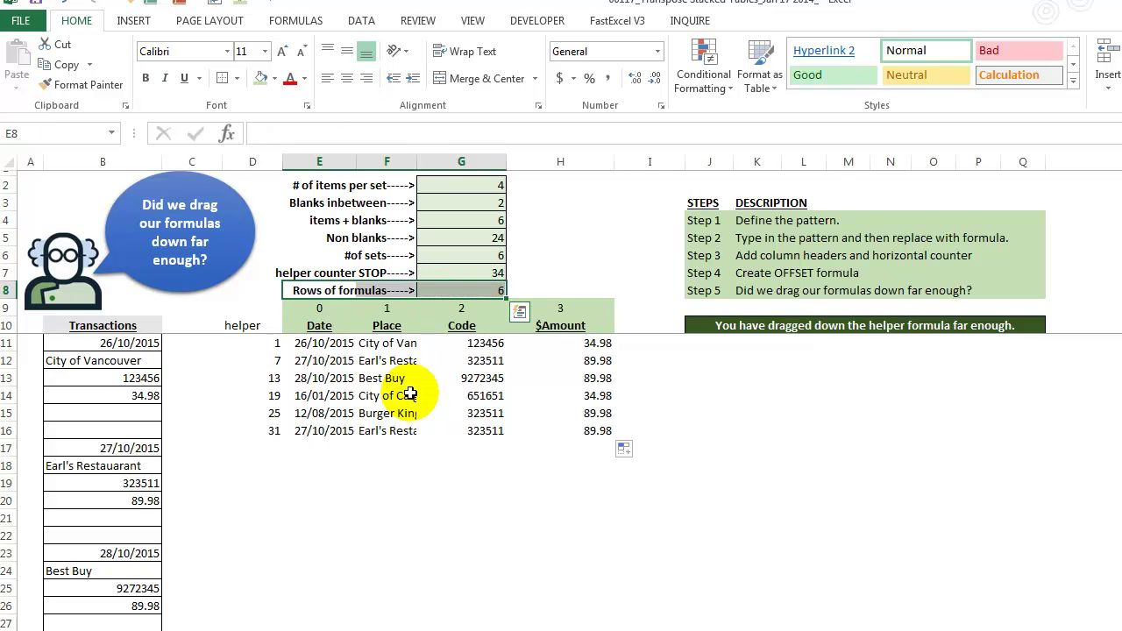